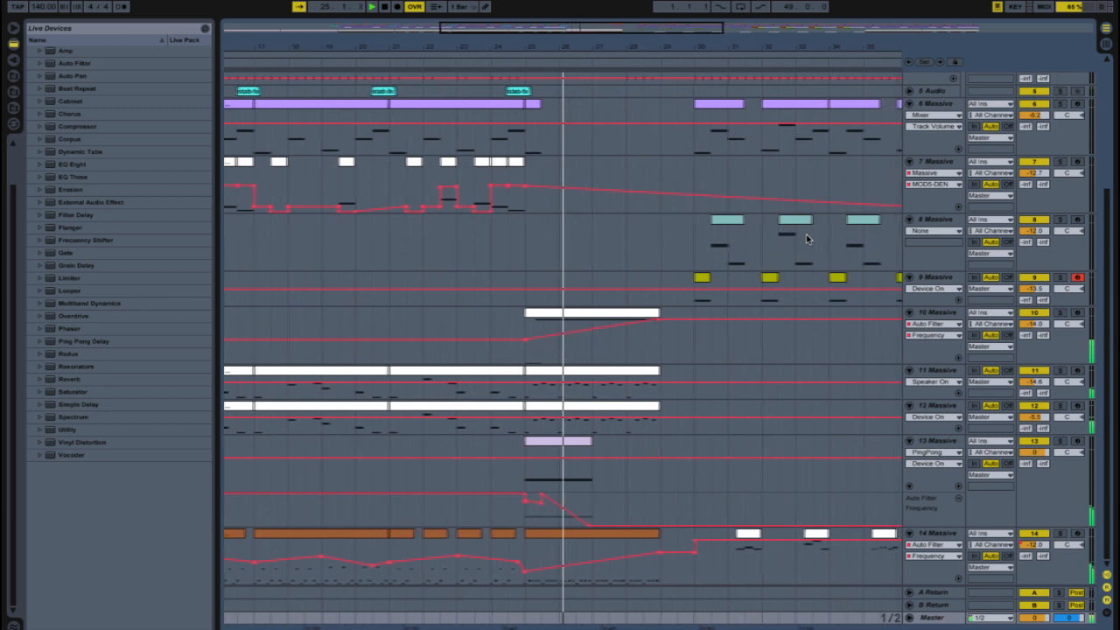
Examine all tracks of the arrangement during playback from bar 25 until the clips end, and stop playback
scroll(806, 238, up, 5)
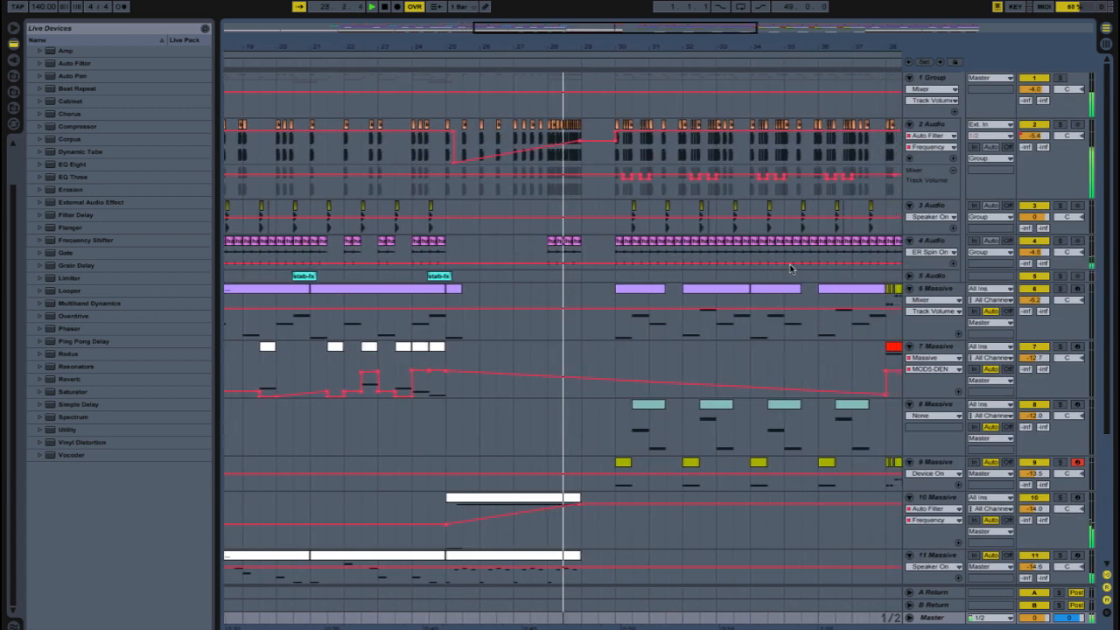
scroll(790, 269, down, 3)
scroll(790, 268, down, 2)
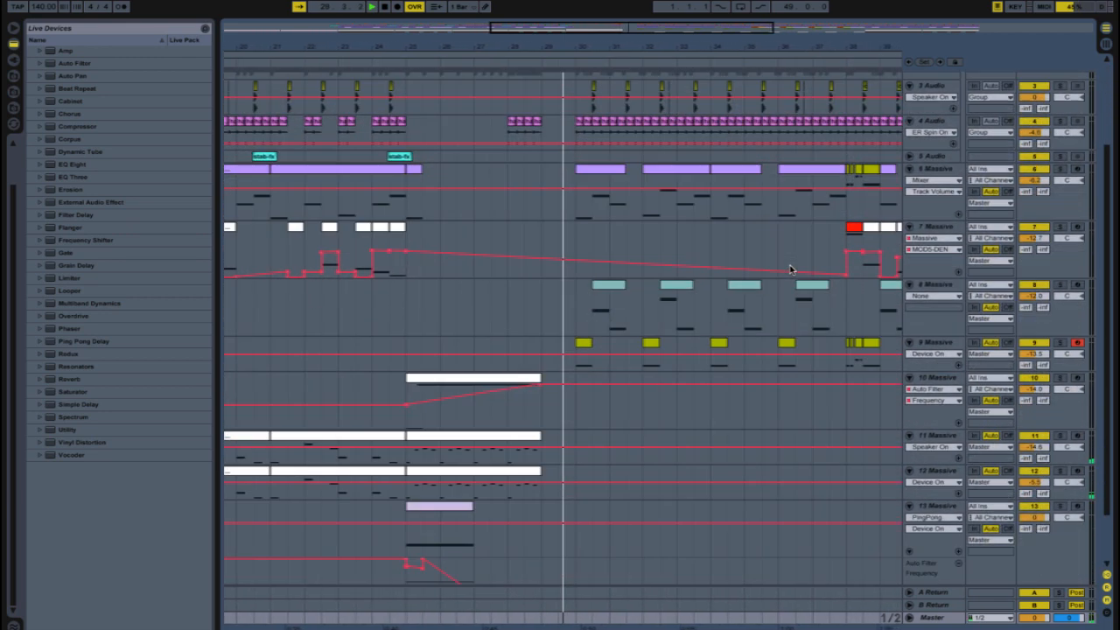
scroll(790, 268, up, 5)
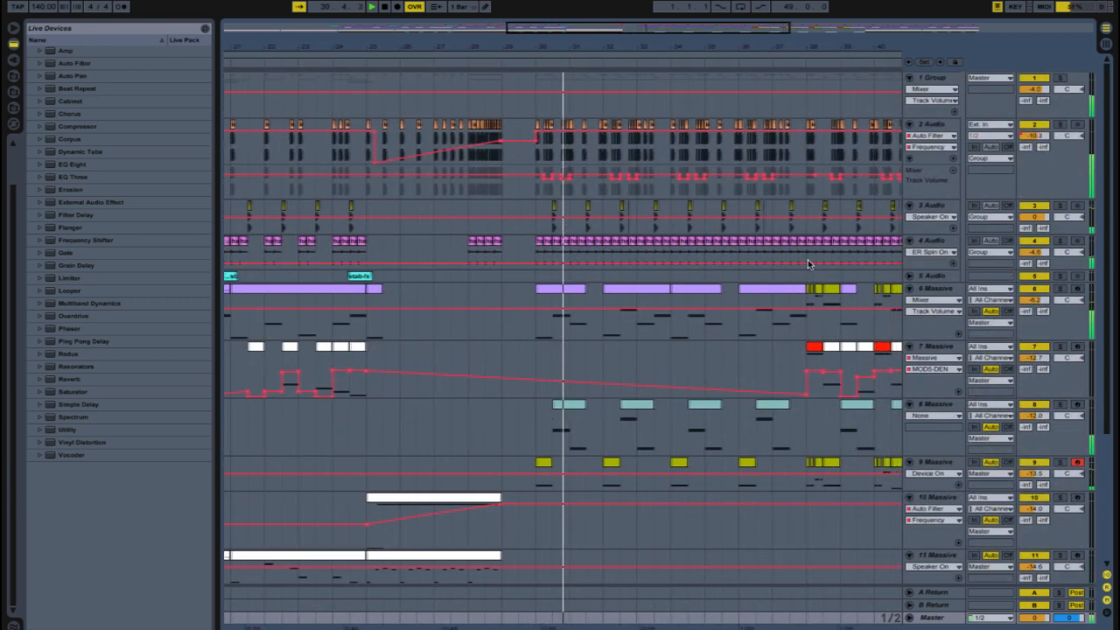
scroll(806, 259, down, 6)
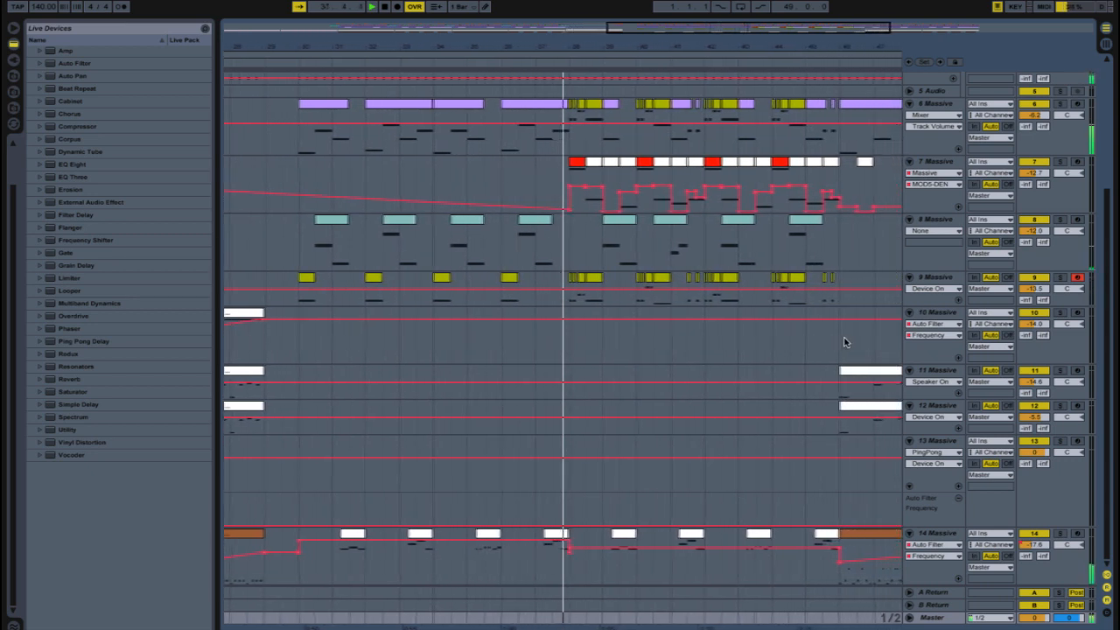
scroll(843, 341, up, 3)
scroll(845, 342, up, 1)
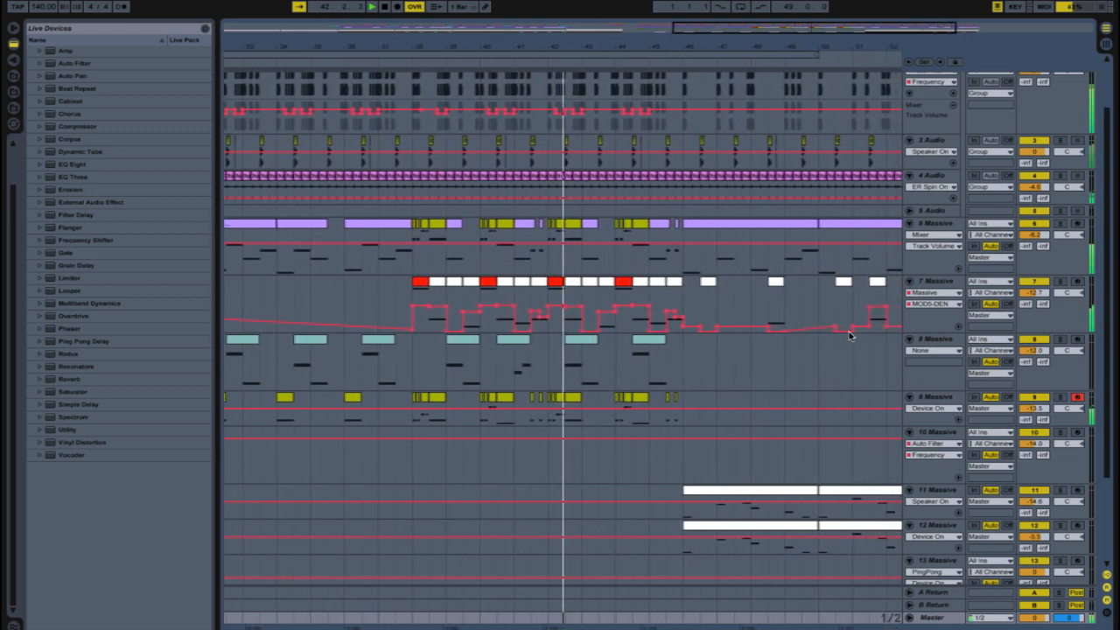
scroll(848, 335, down, 2)
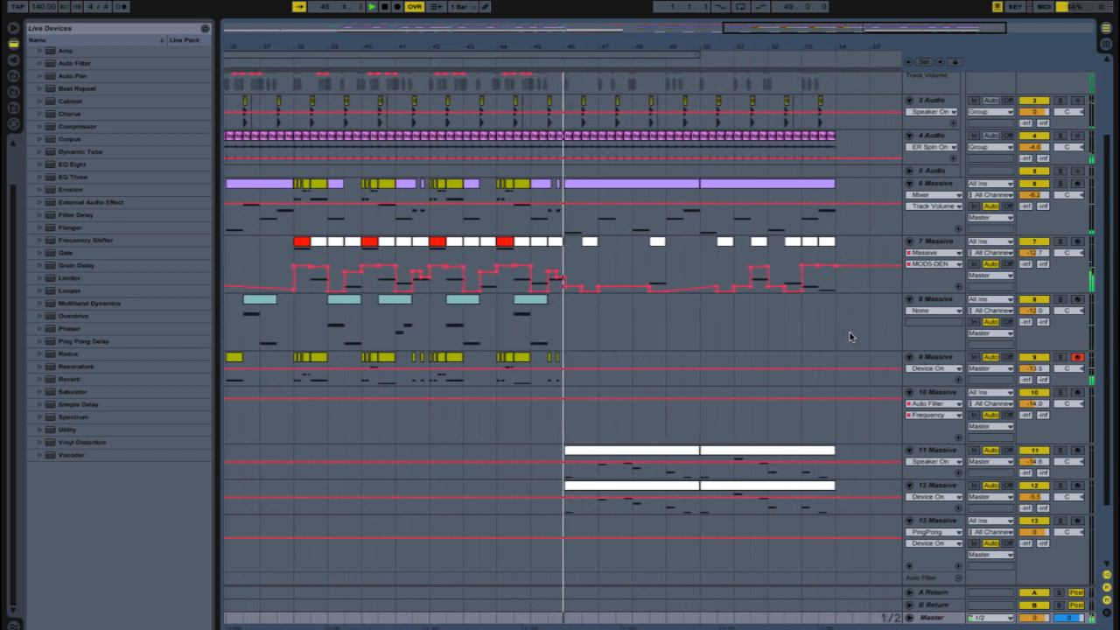
scroll(849, 337, down, 3)
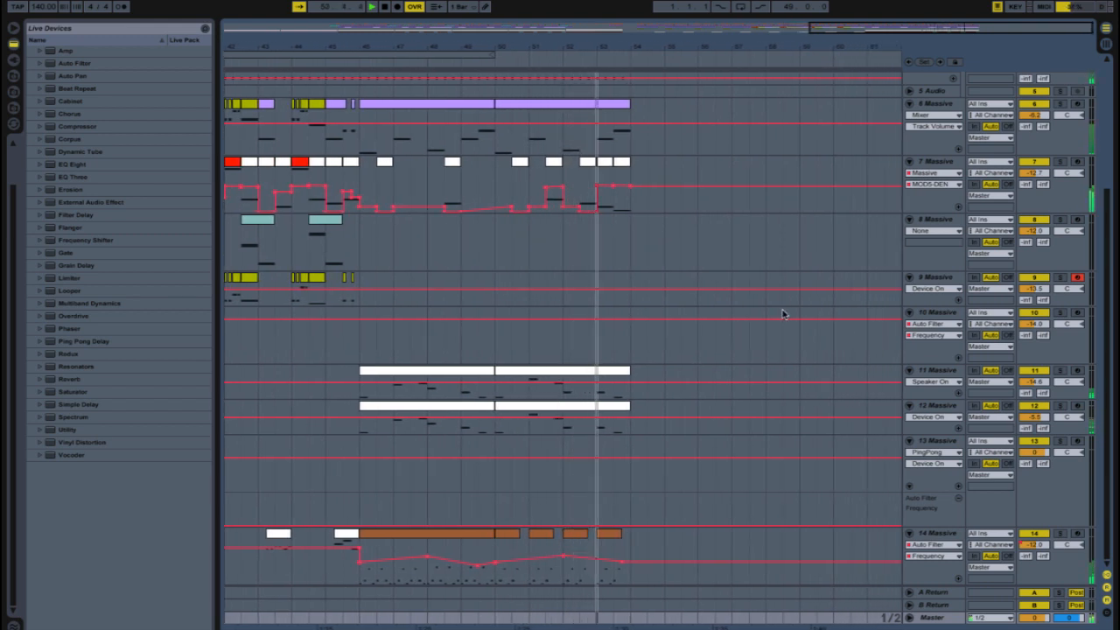
click(386, 8)
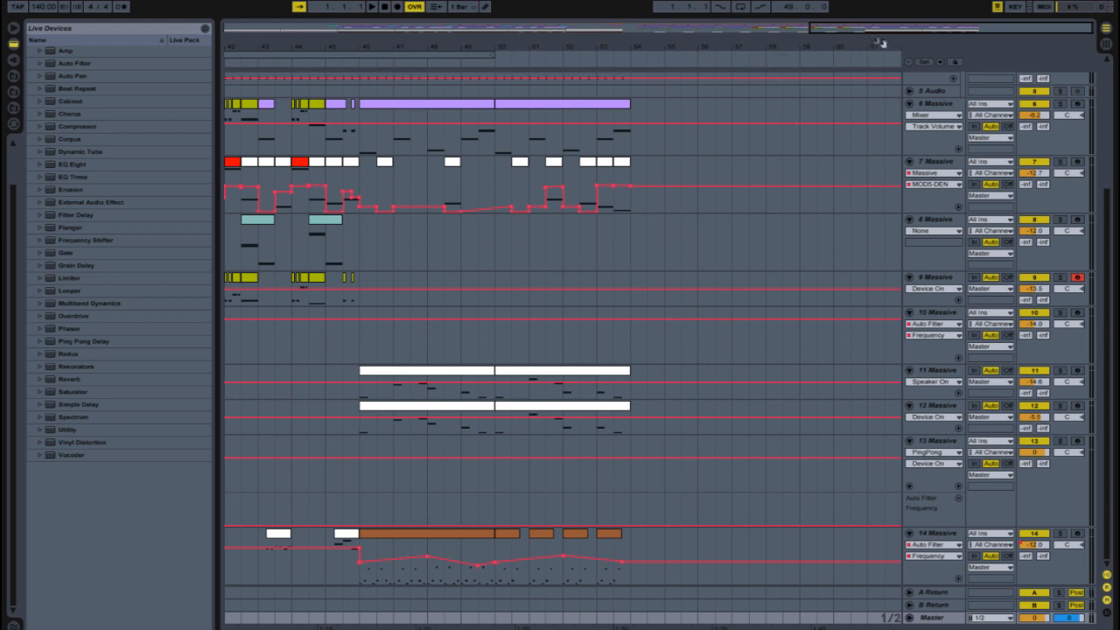
Solo track 11 Massive, play its opening clip from bar 1, and stop and reselect that clip
drag(896, 29, 285, 254)
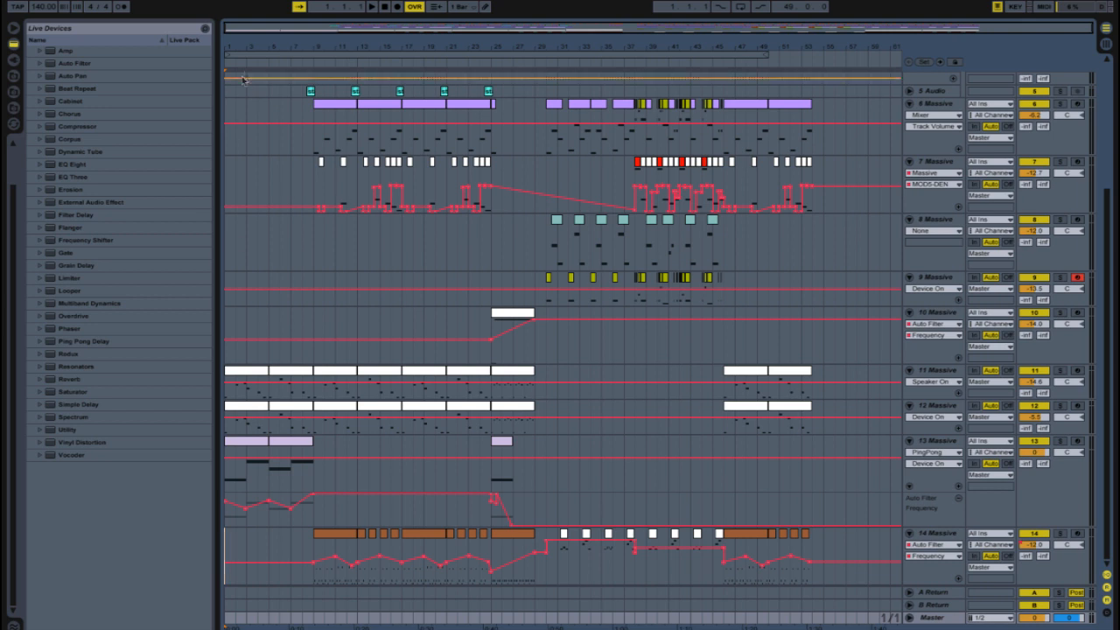
click(252, 374)
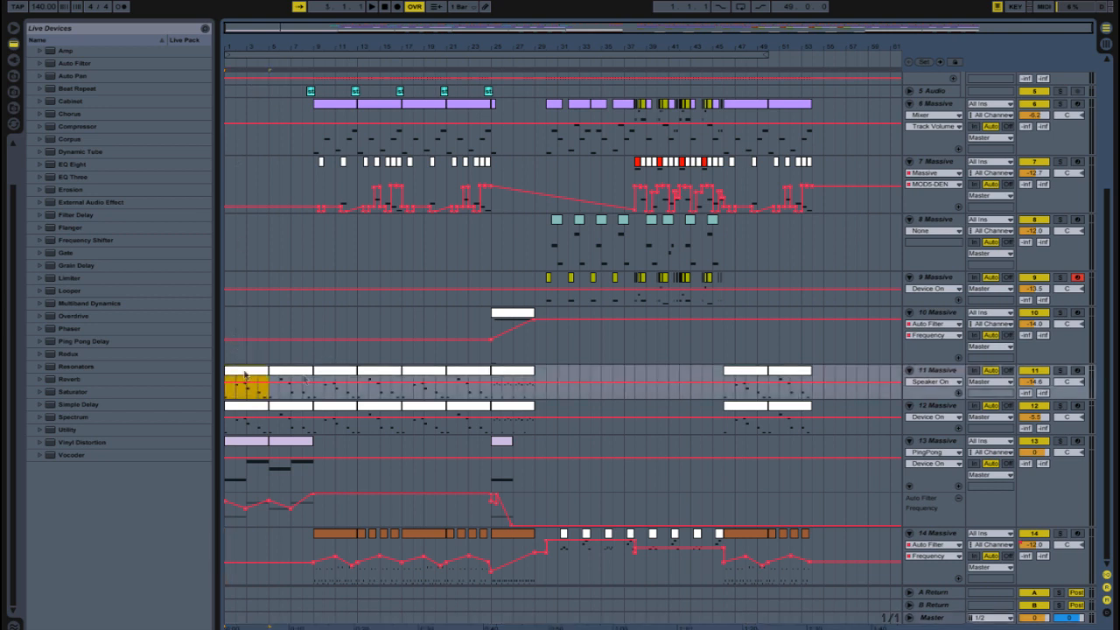
click(1061, 370)
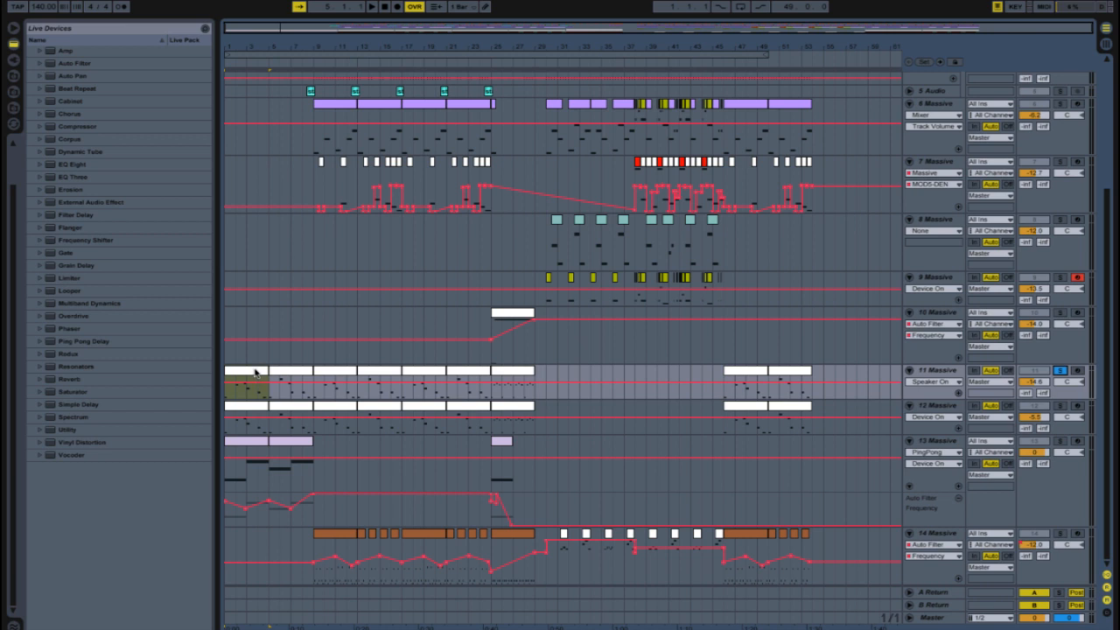
key(space)
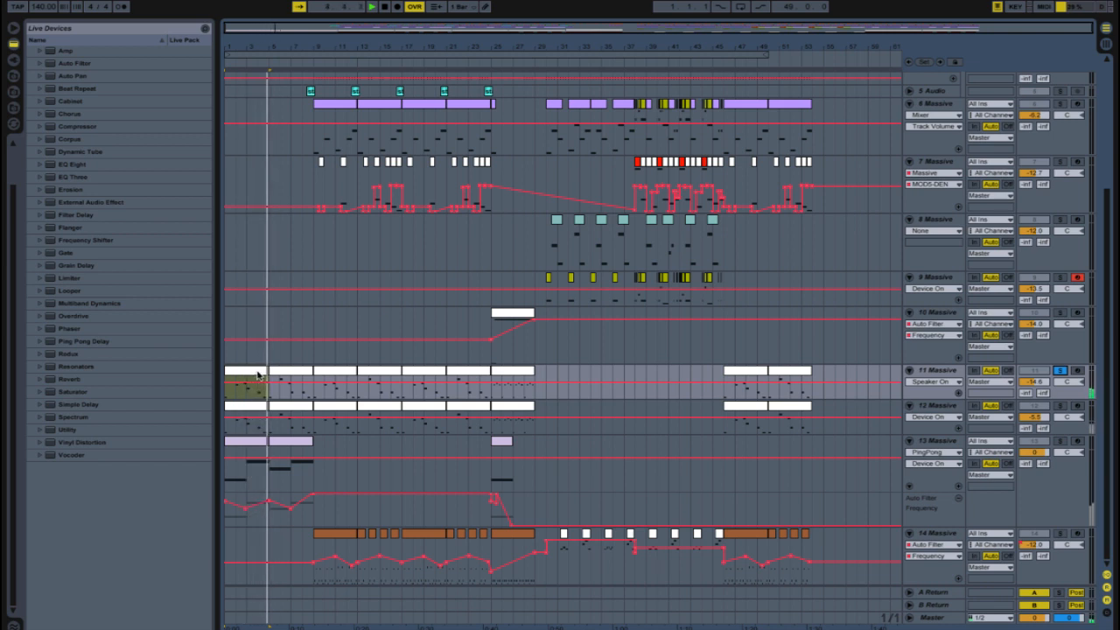
key(space)
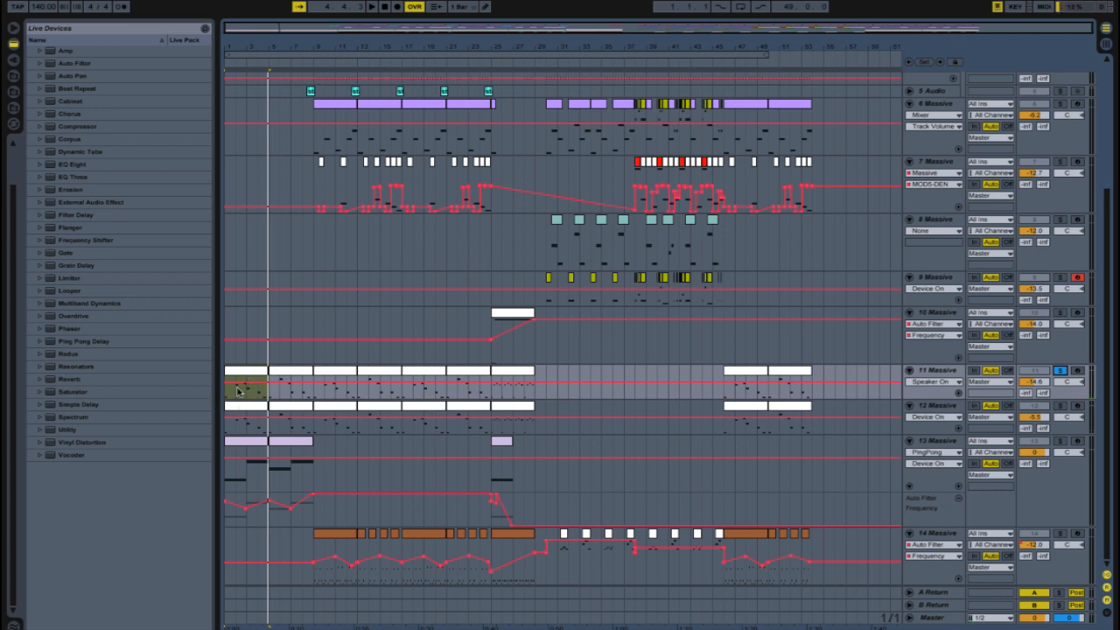
click(238, 391)
click(252, 374)
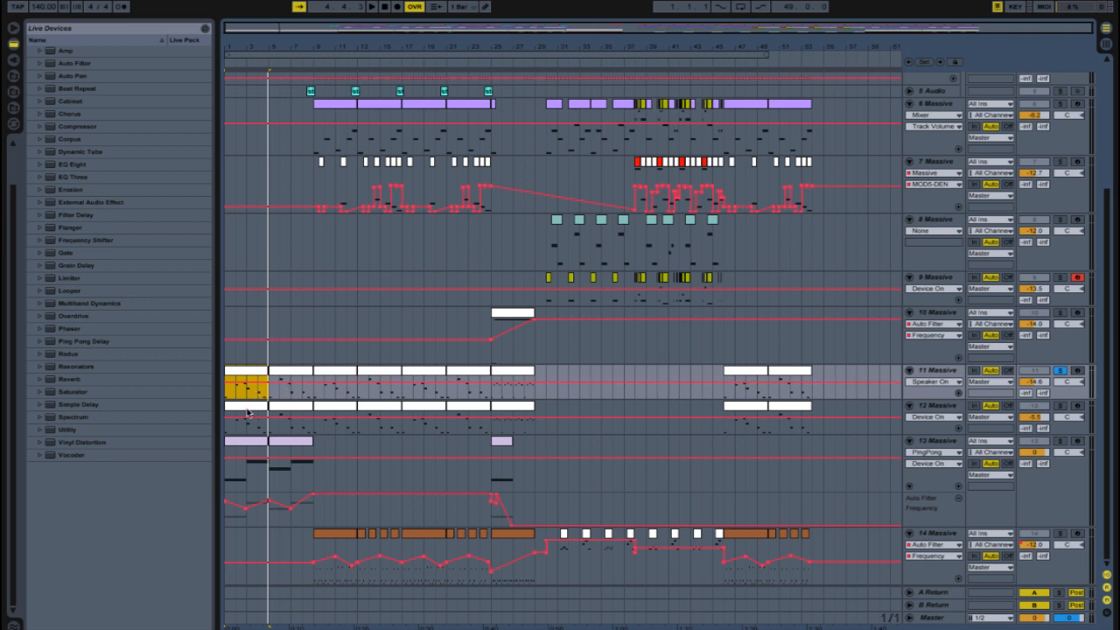
Solo track 12 Massive instead of track 11 and audition its opening clip
click(248, 411)
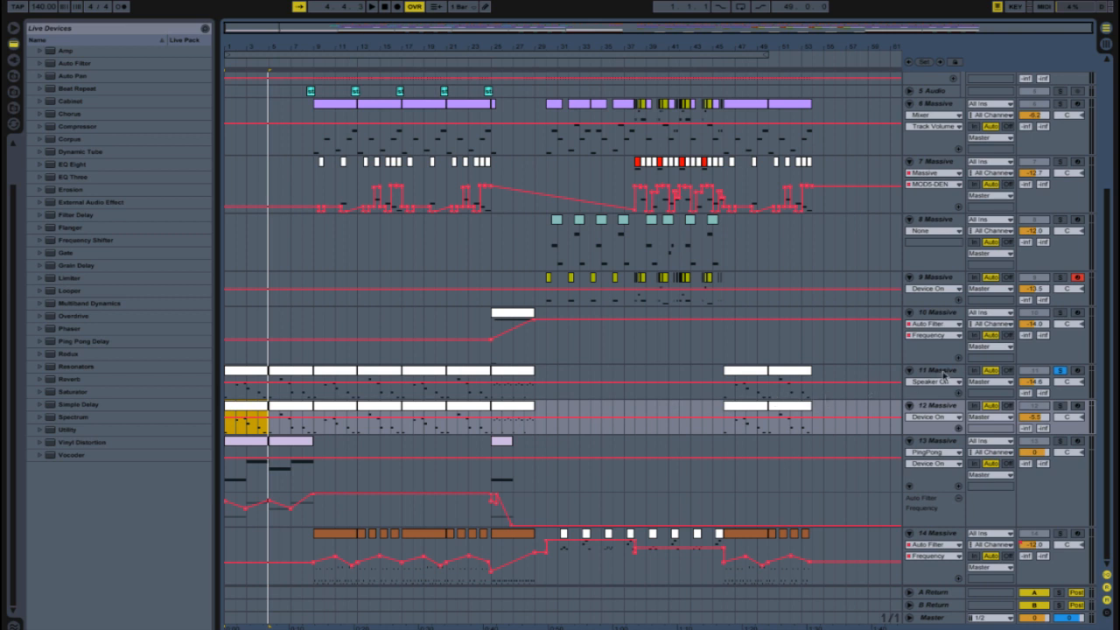
click(1059, 371)
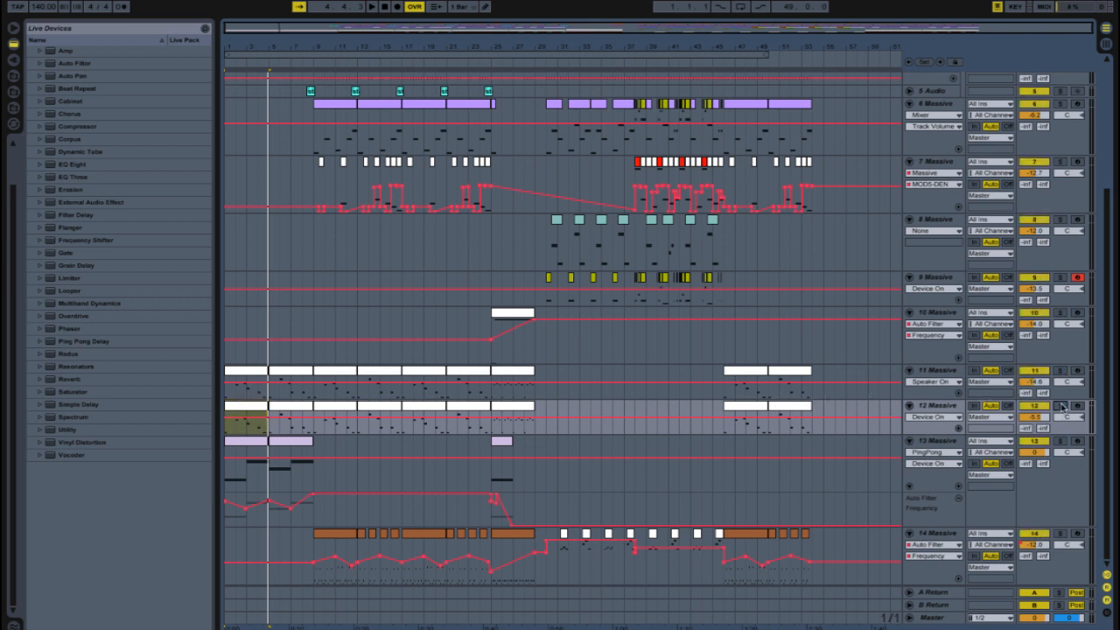
click(1059, 406)
key(space)
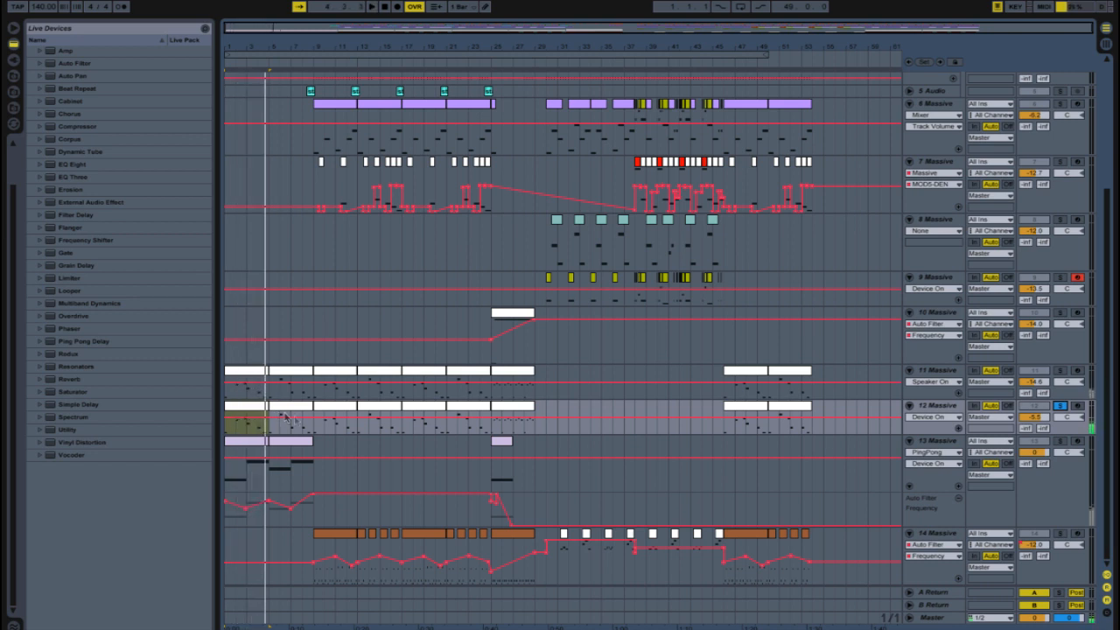
Show the device chain of track 12 Massive and turn off the track's solo
key(ctrl+alt+l)
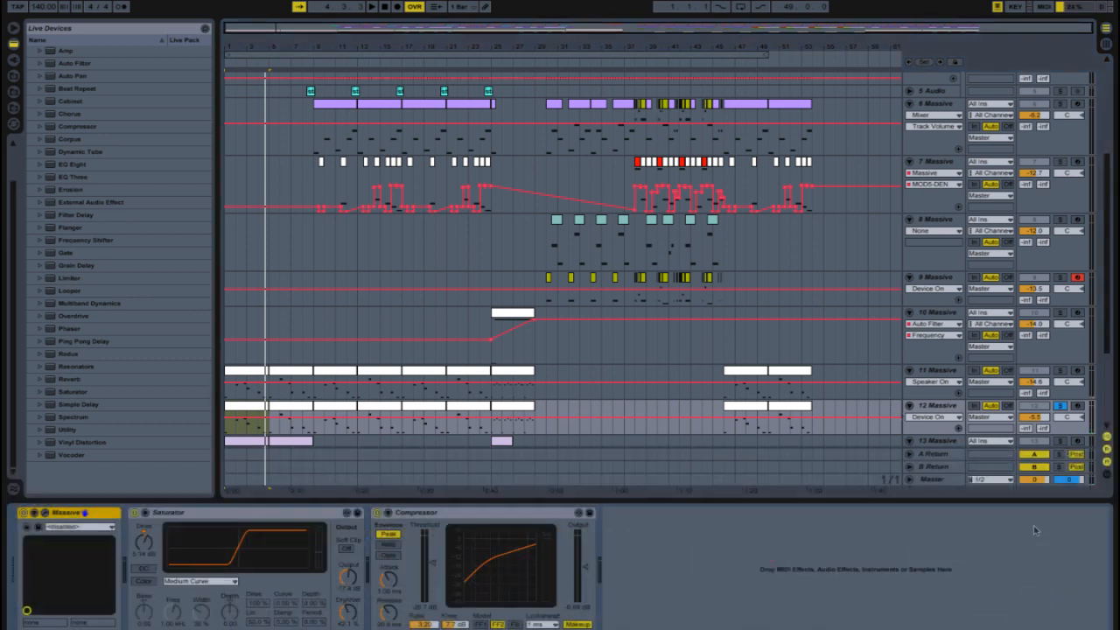
click(1059, 407)
scroll(527, 399, down, 1)
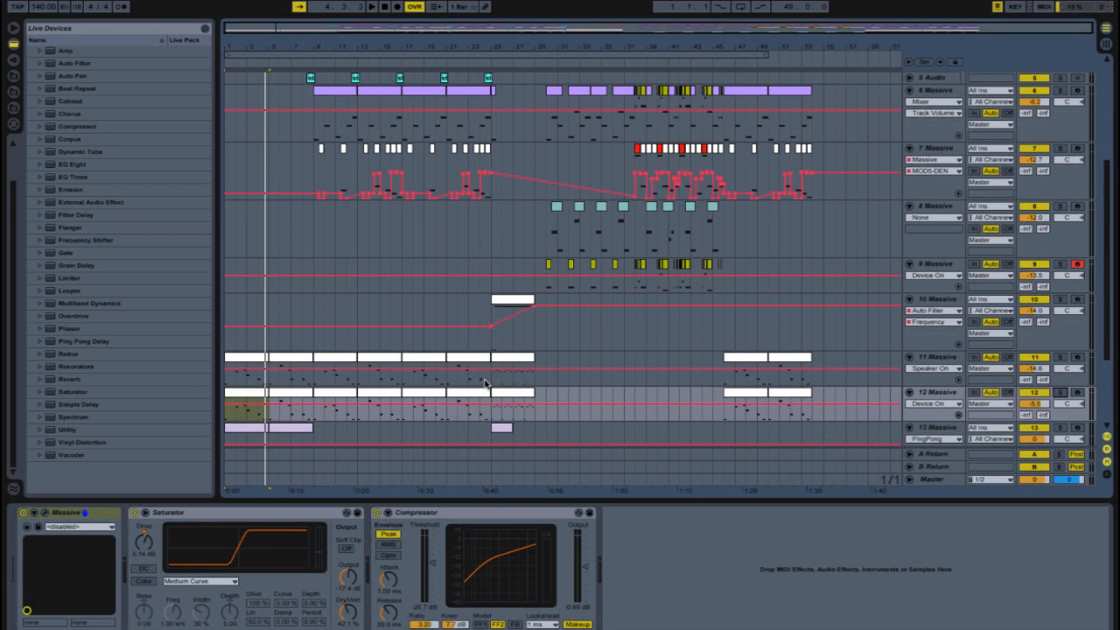
scroll(486, 383, down, 3)
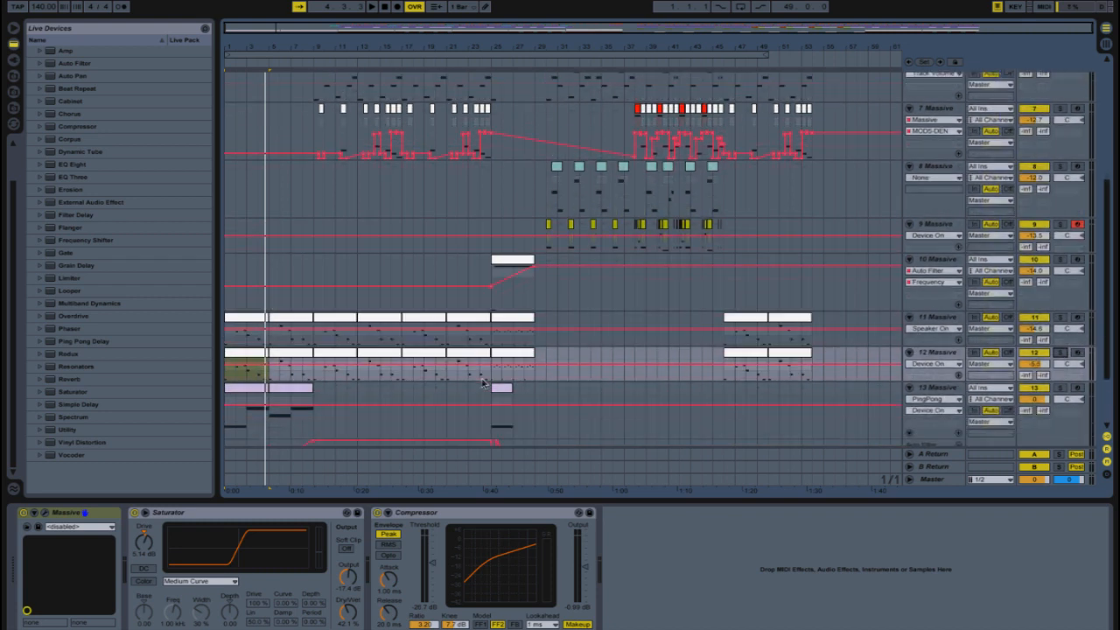
Open the Massive synth on track 12, examine its Reverb, Delay and EQ effect settings, and close its window
click(44, 511)
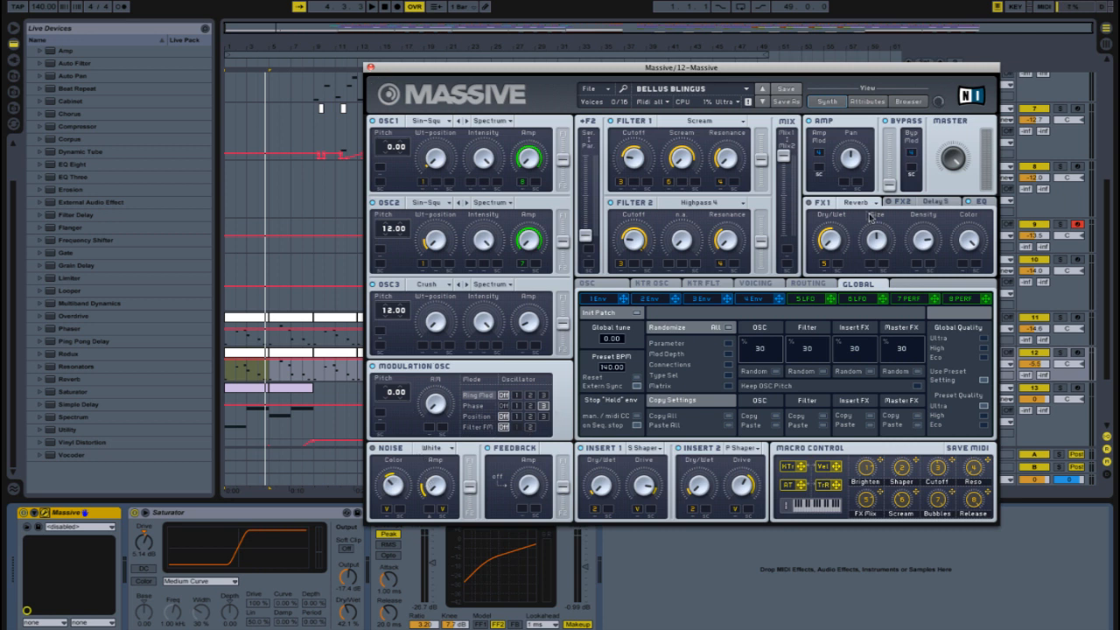
click(903, 202)
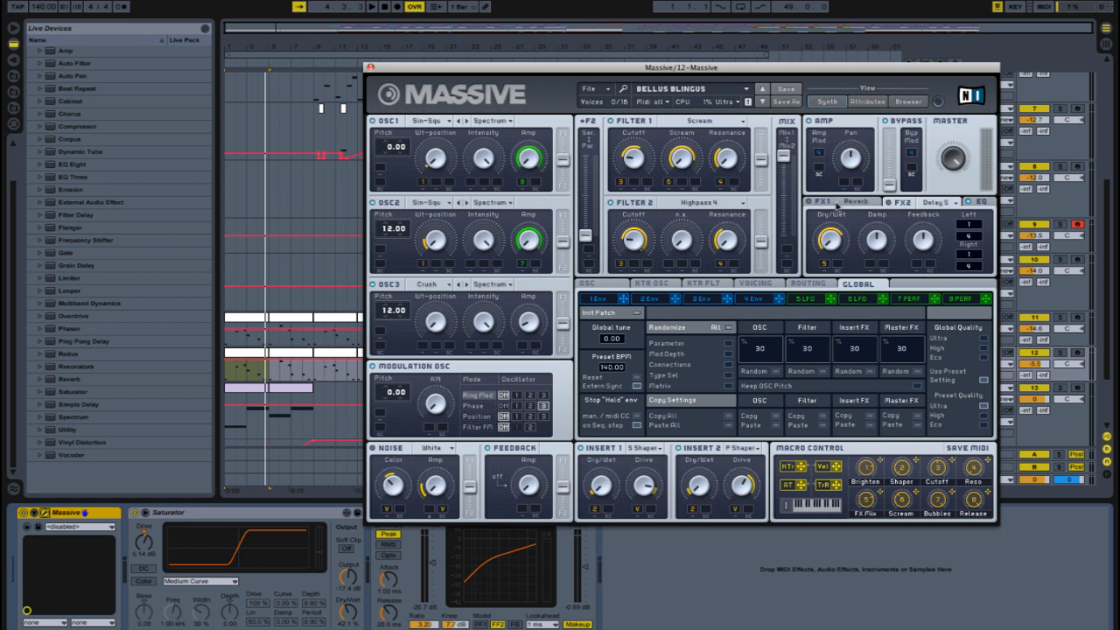
click(816, 203)
click(982, 203)
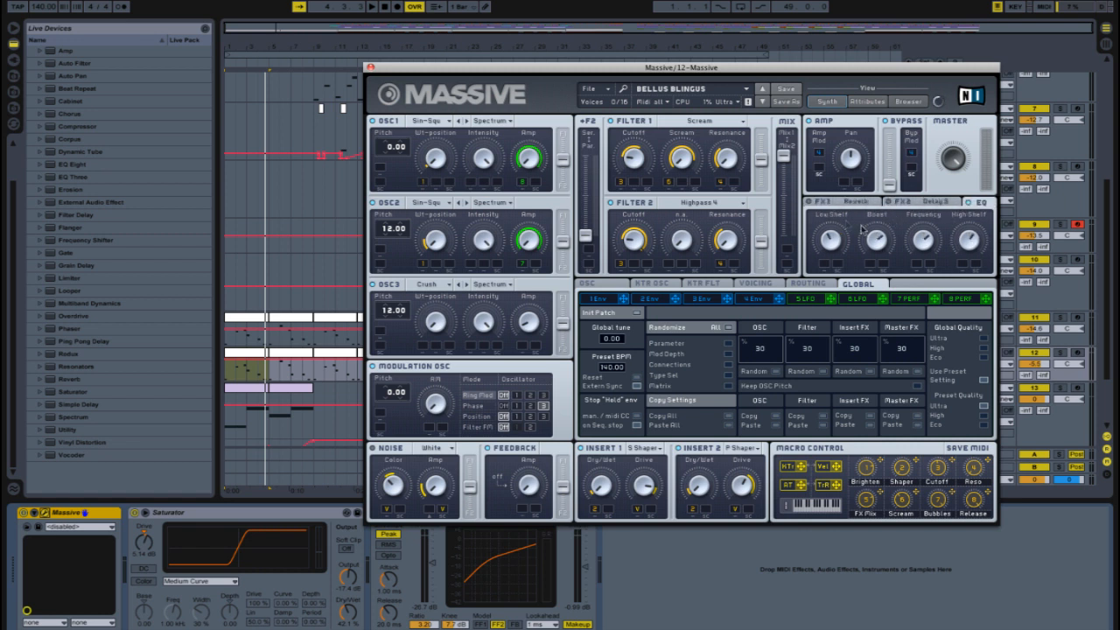
click(370, 67)
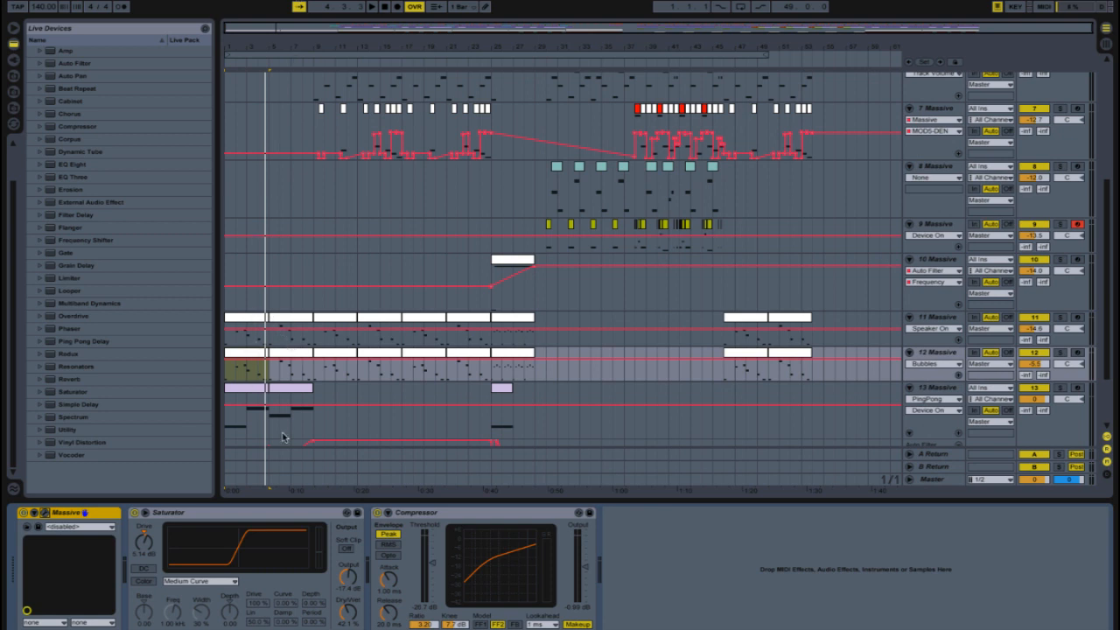
Solo track 13 Massive and audition it with the PingPong delay switched off
scroll(277, 390, down, 3)
click(934, 302)
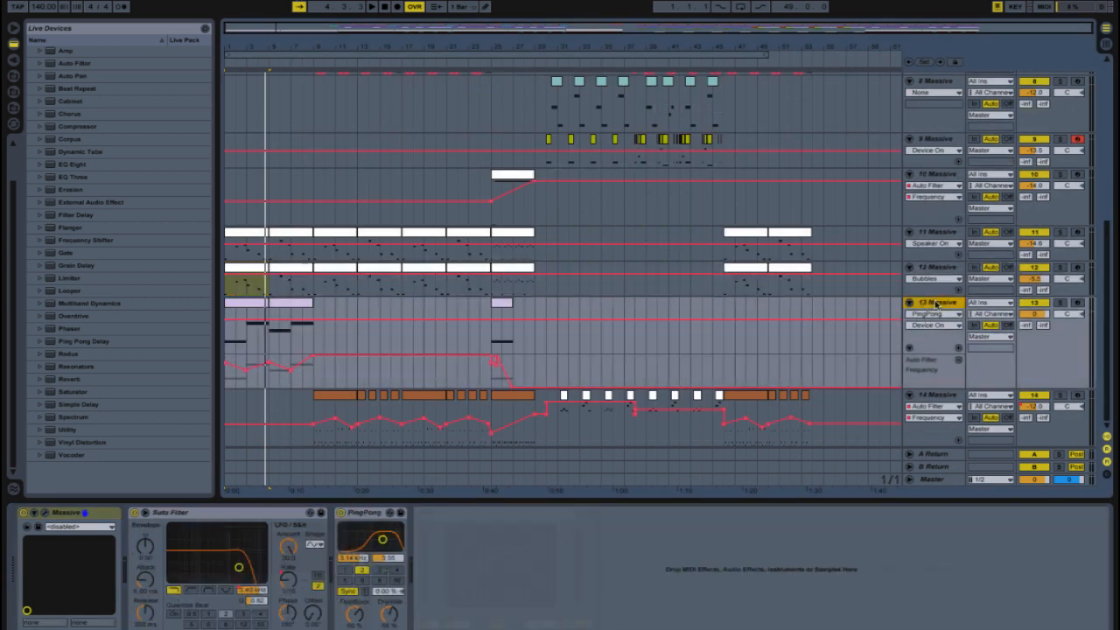
click(1056, 304)
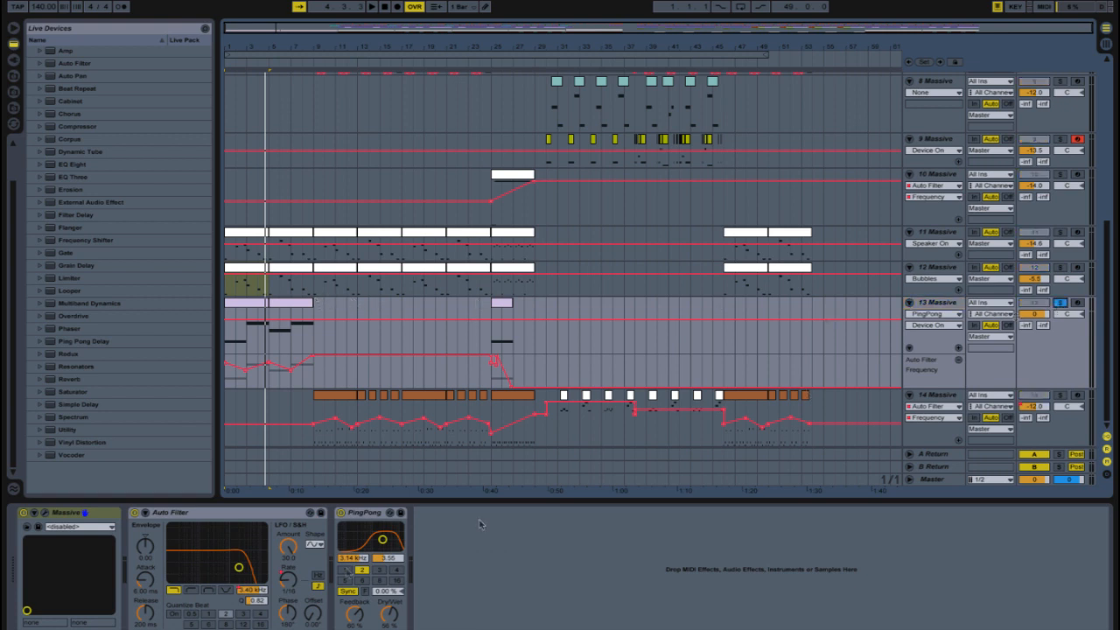
click(341, 514)
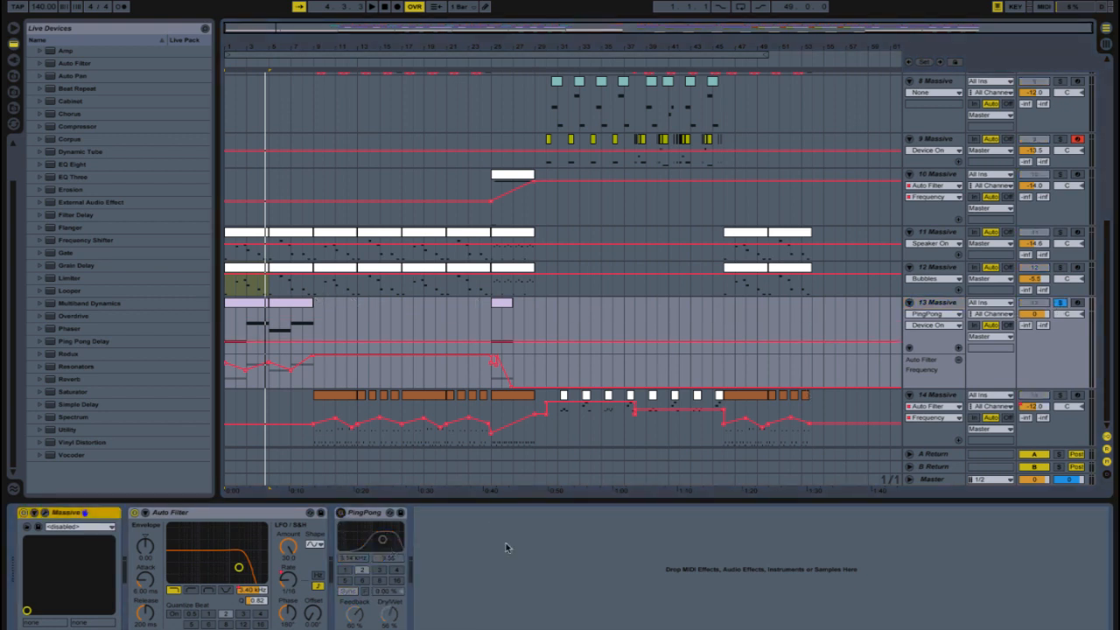
key(space)
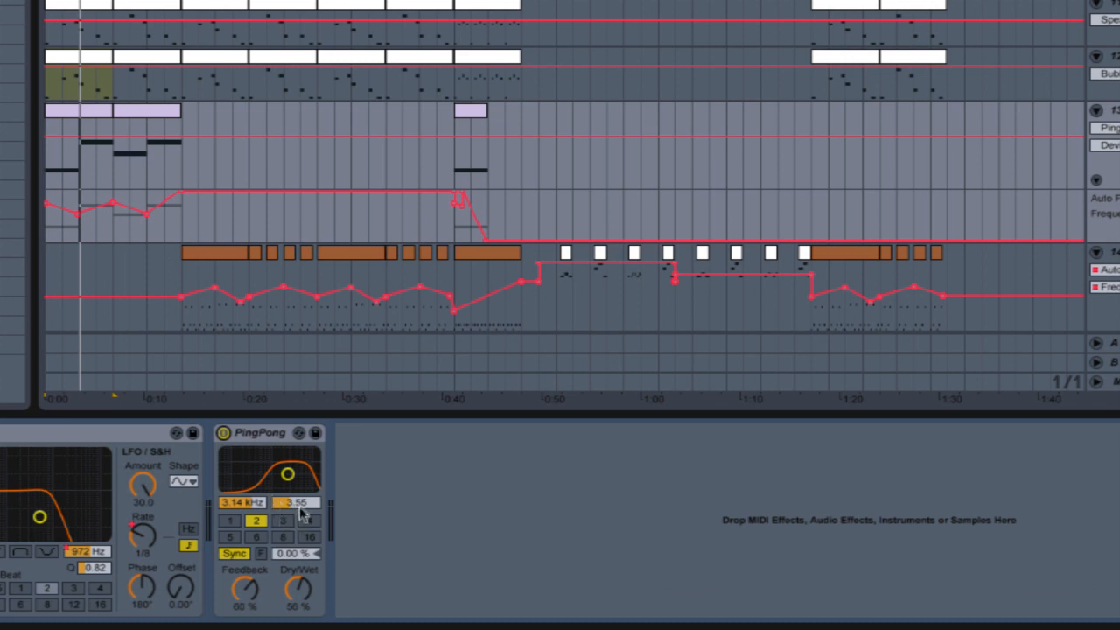
Set the PingPong filter frequency on track 13 to 3.77 kHz, audition the track, and turn off its solo
drag(300, 511, 252, 489)
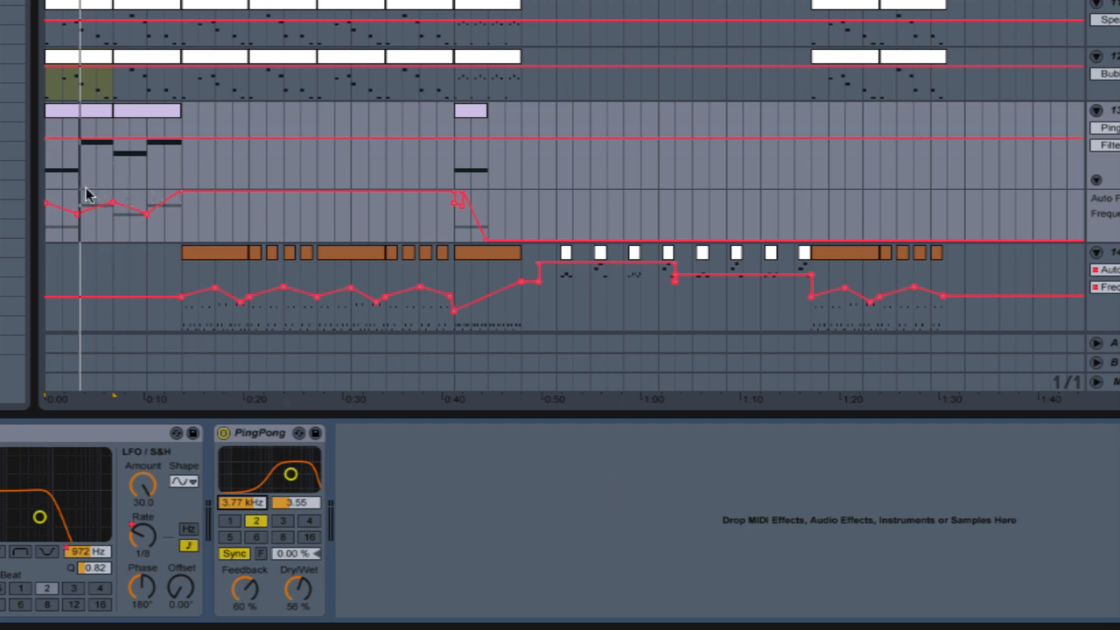
key(space)
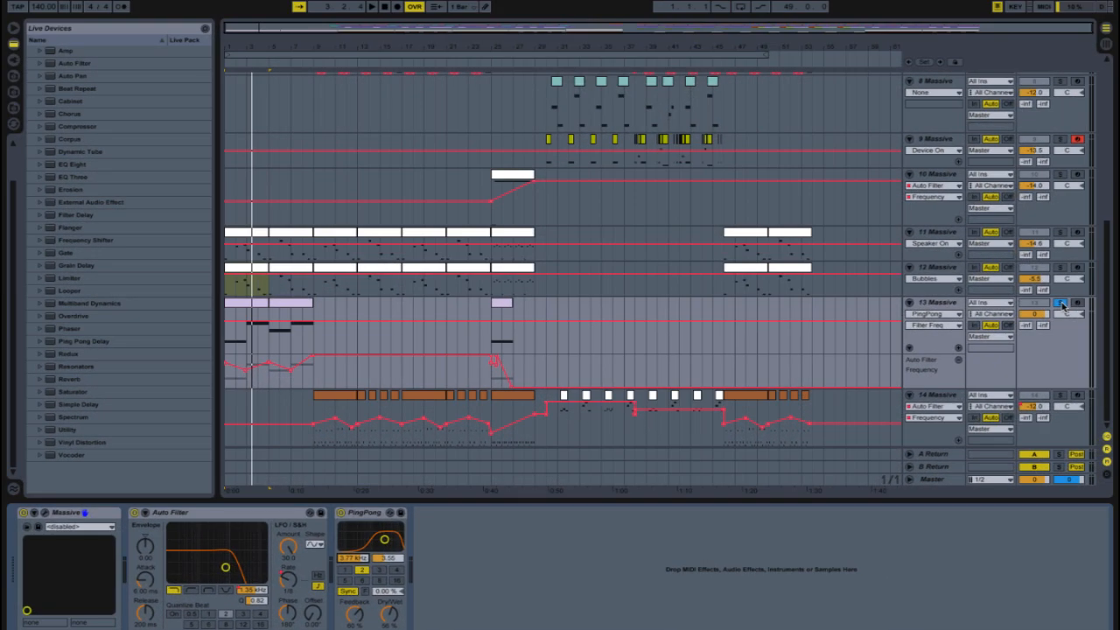
click(1059, 303)
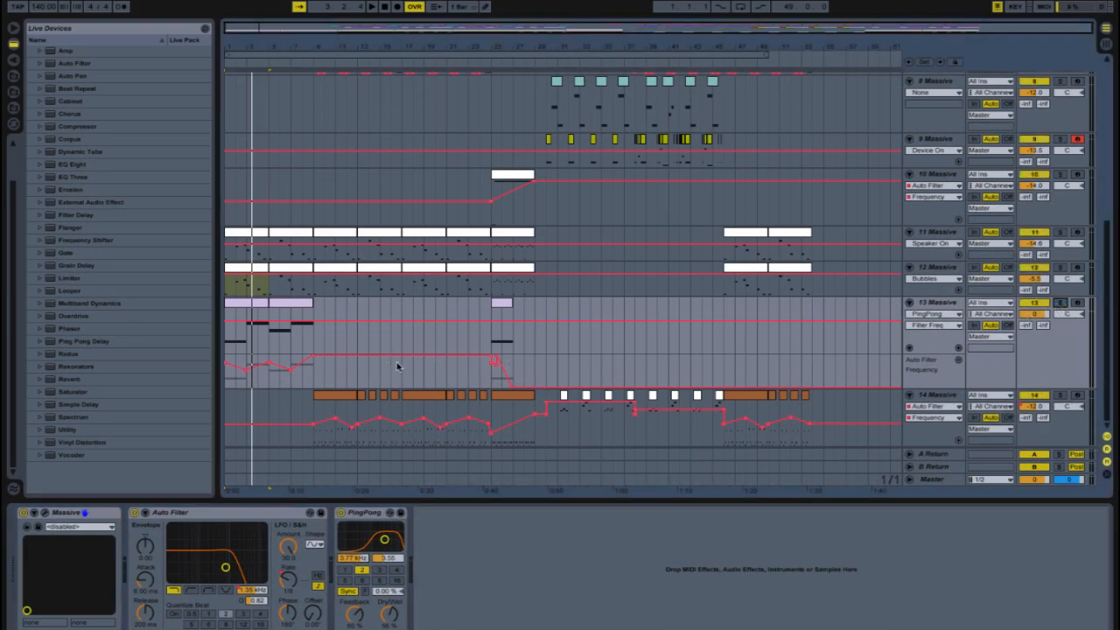
Inspect the drum section starting at bar 9 and select the kick clip at bar 9 on track 2 Audio
scroll(396, 366, up, 6)
click(310, 333)
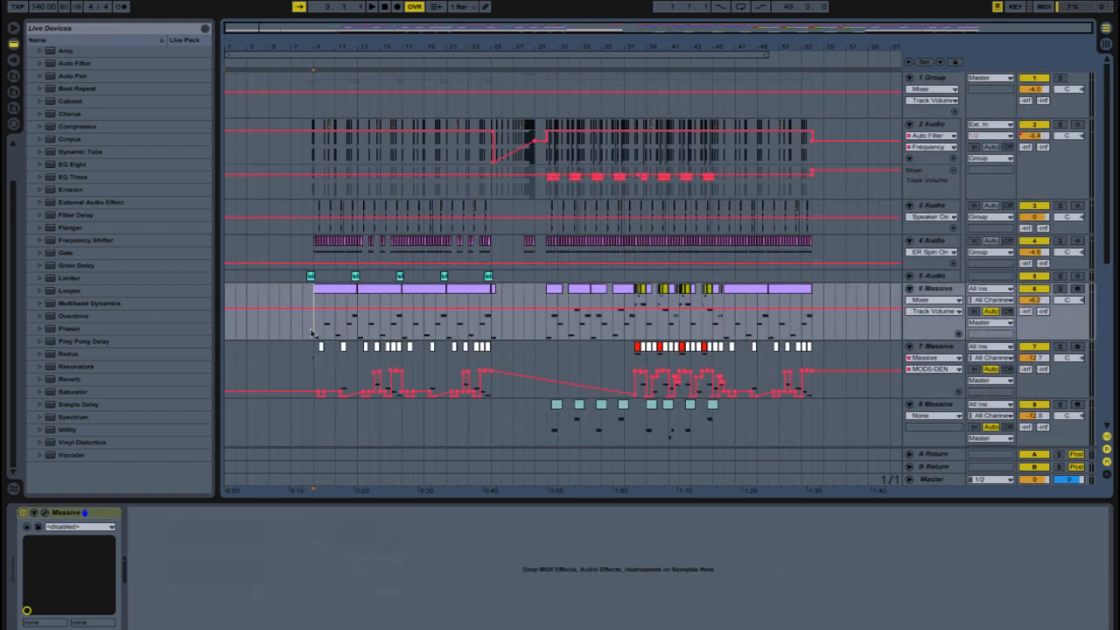
drag(322, 41, 289, 80)
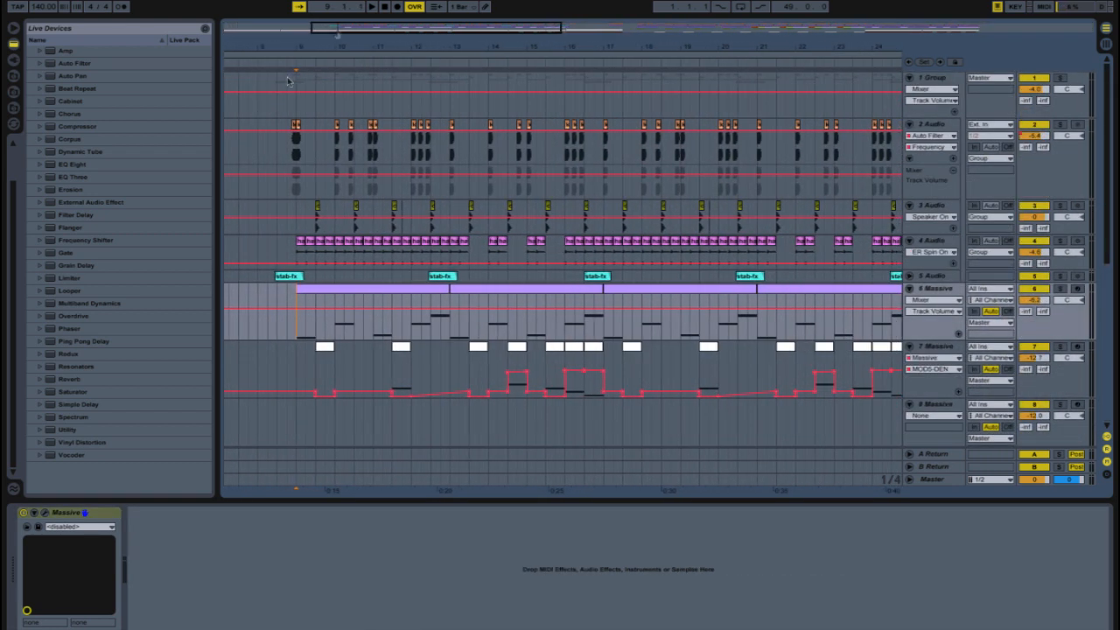
click(295, 154)
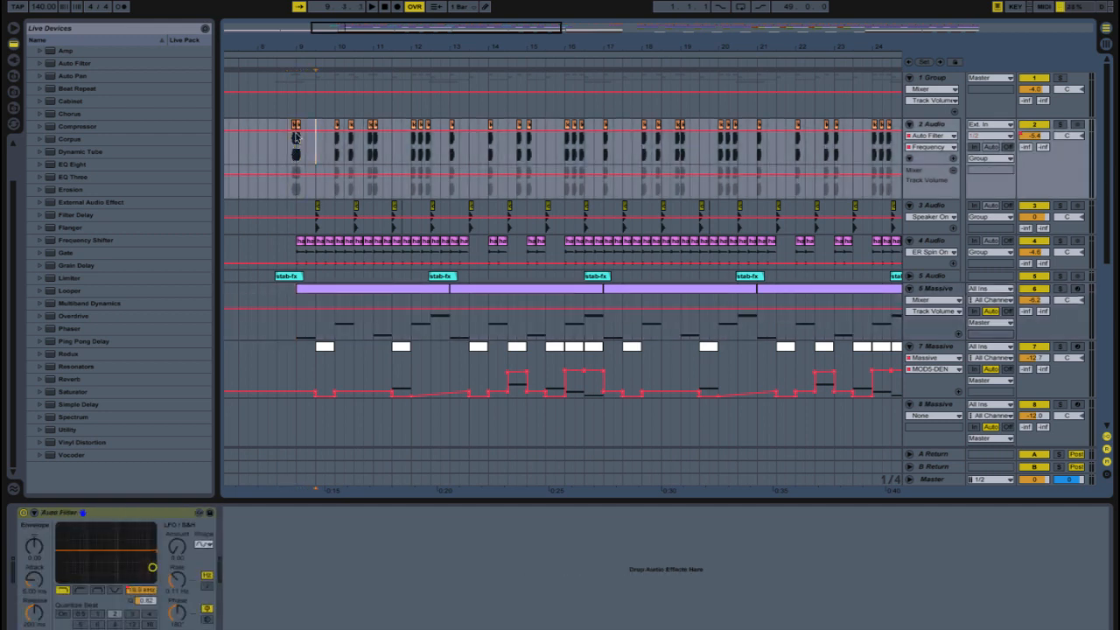
drag(333, 31, 328, 121)
click(382, 124)
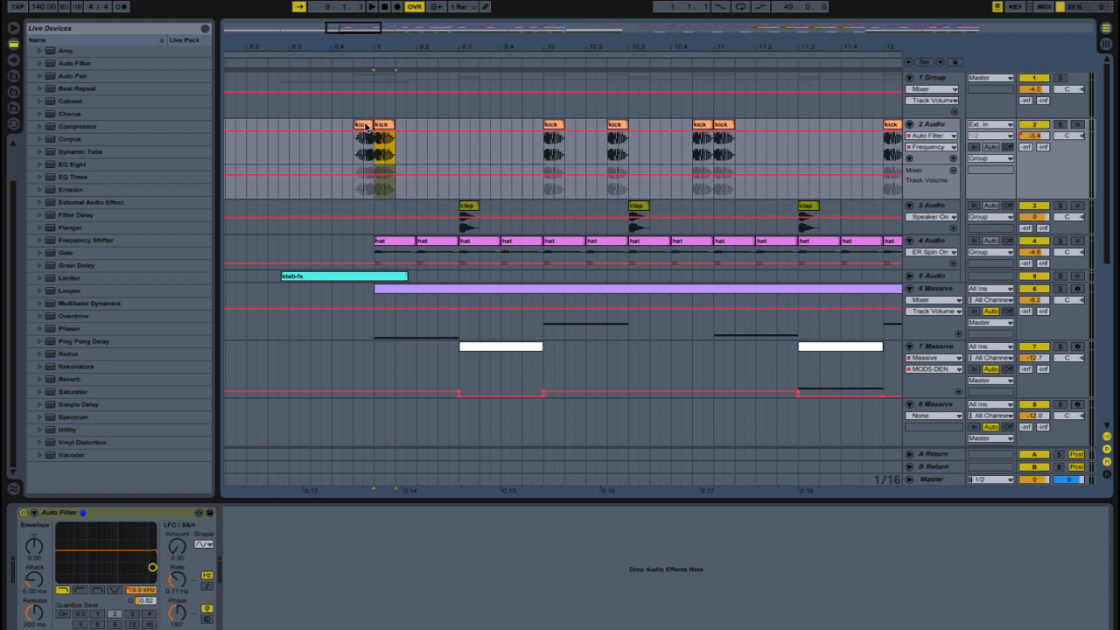
Examine the kick sample just before bar 9 on track 2 Audio, hide its clip view, and audition the passage, toggling the track's solo
double_click(368, 126)
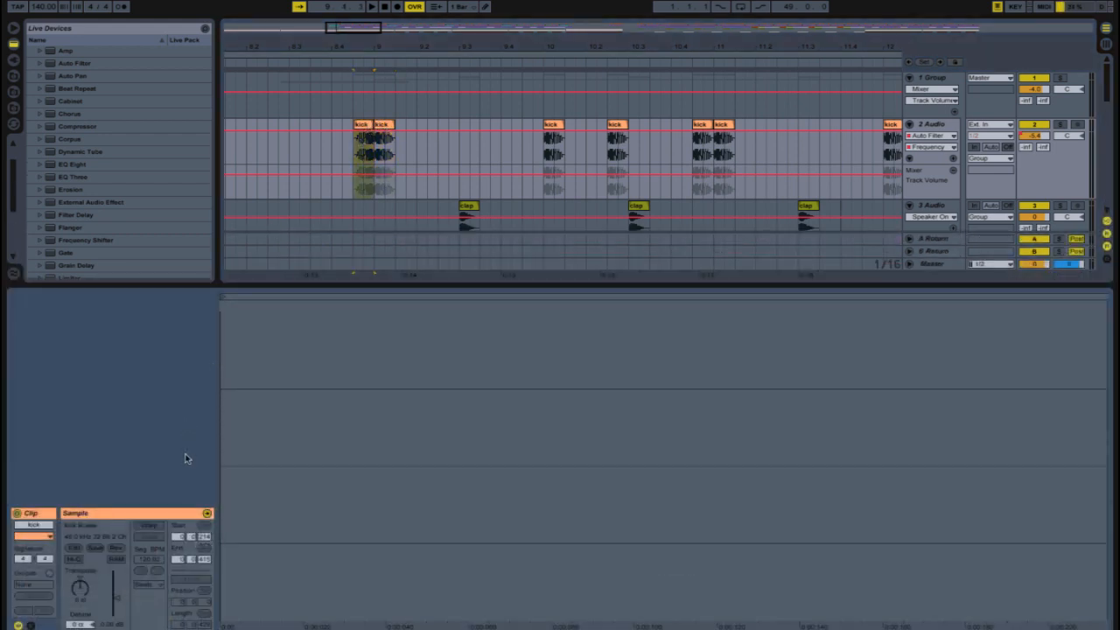
click(359, 125)
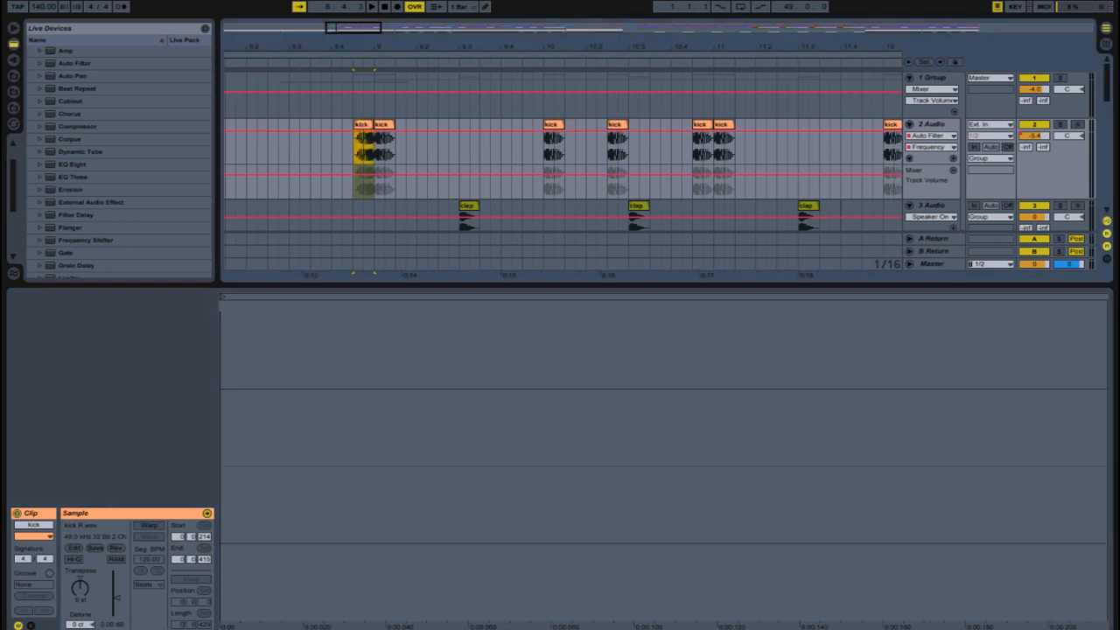
key(ctrl+alt+l)
key(space)
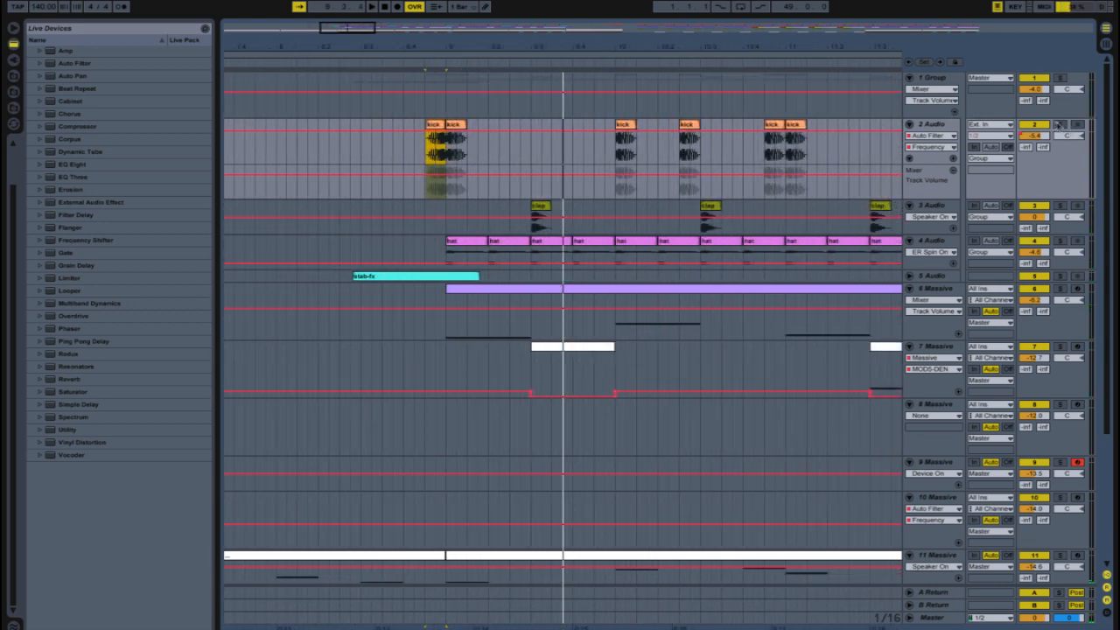
click(1059, 125)
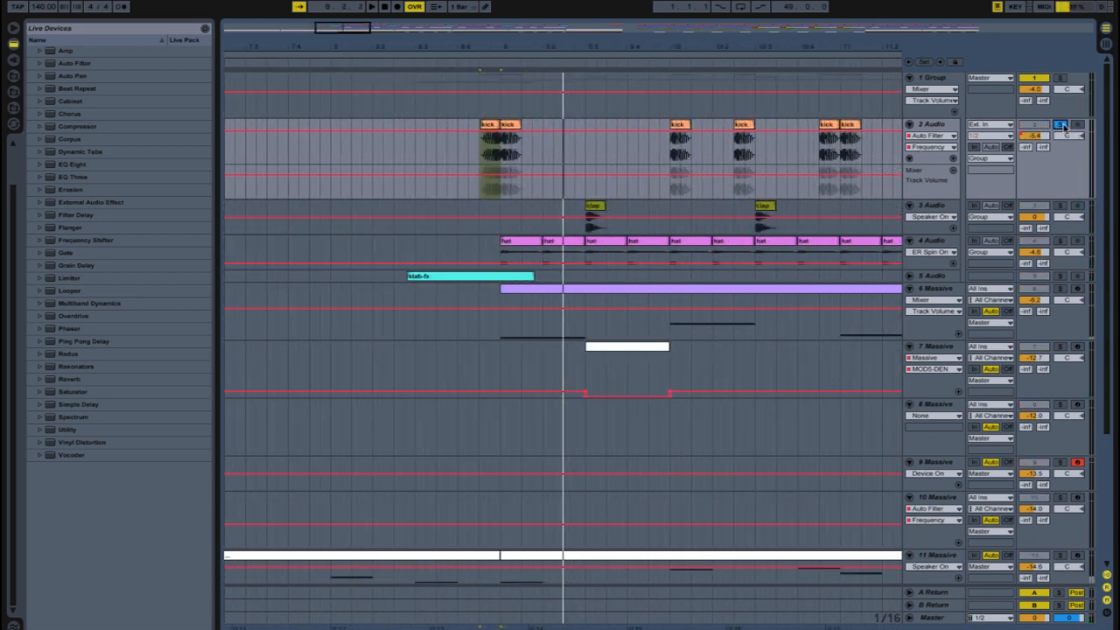
click(1060, 126)
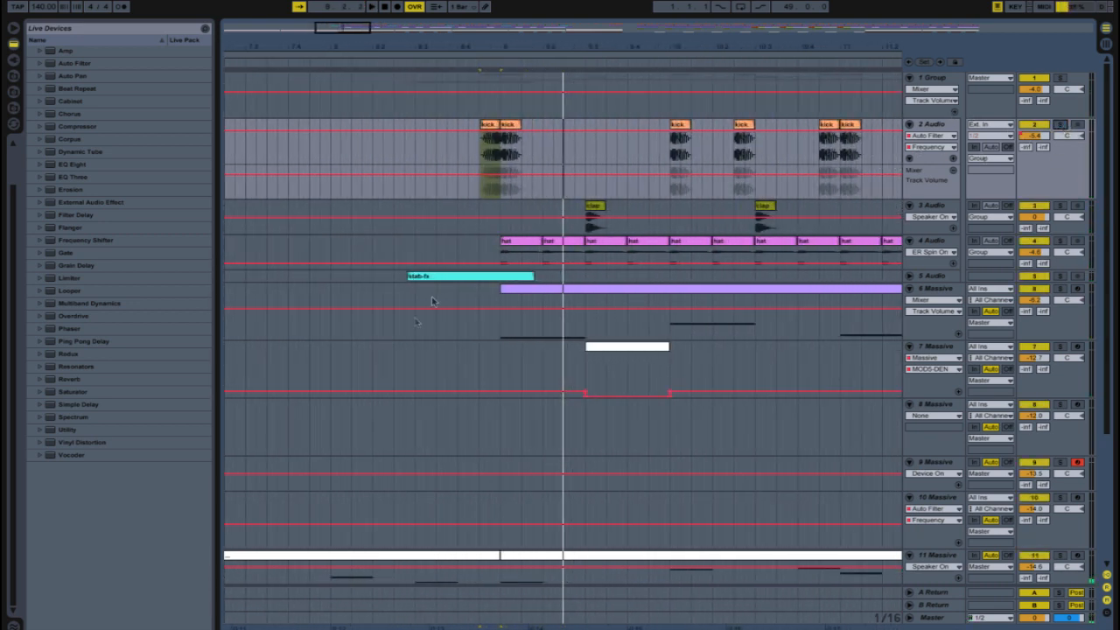
Select the clips at bar 9 on track 6 Massive and bar 9.3 on track 7 Massive to inspect their device chains
click(529, 304)
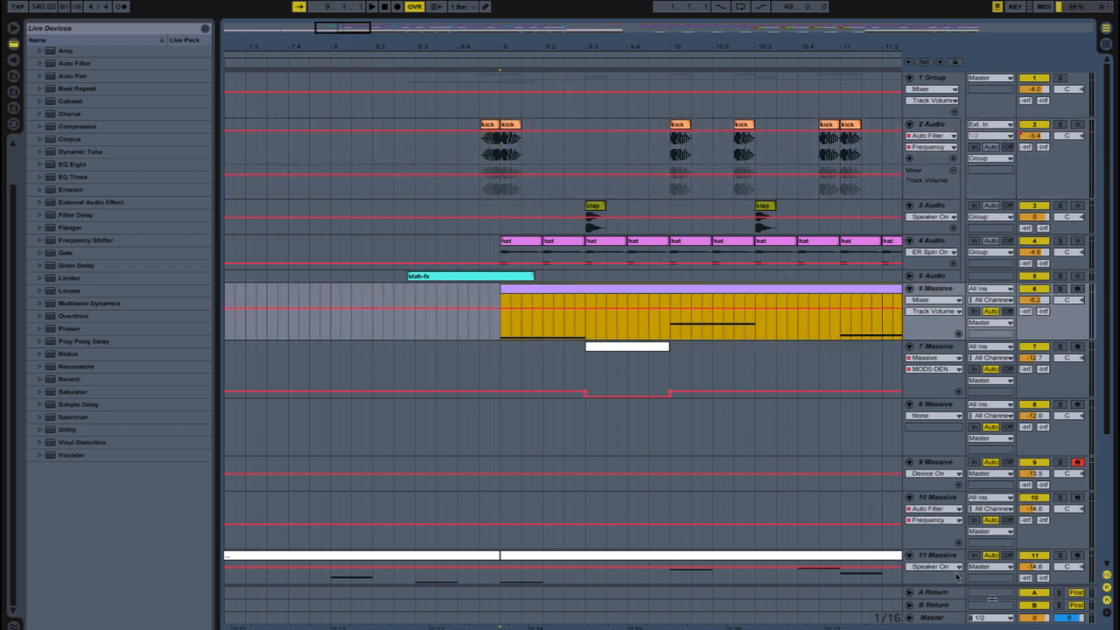
key(shift+Tab)
scroll(672, 366, down, 3)
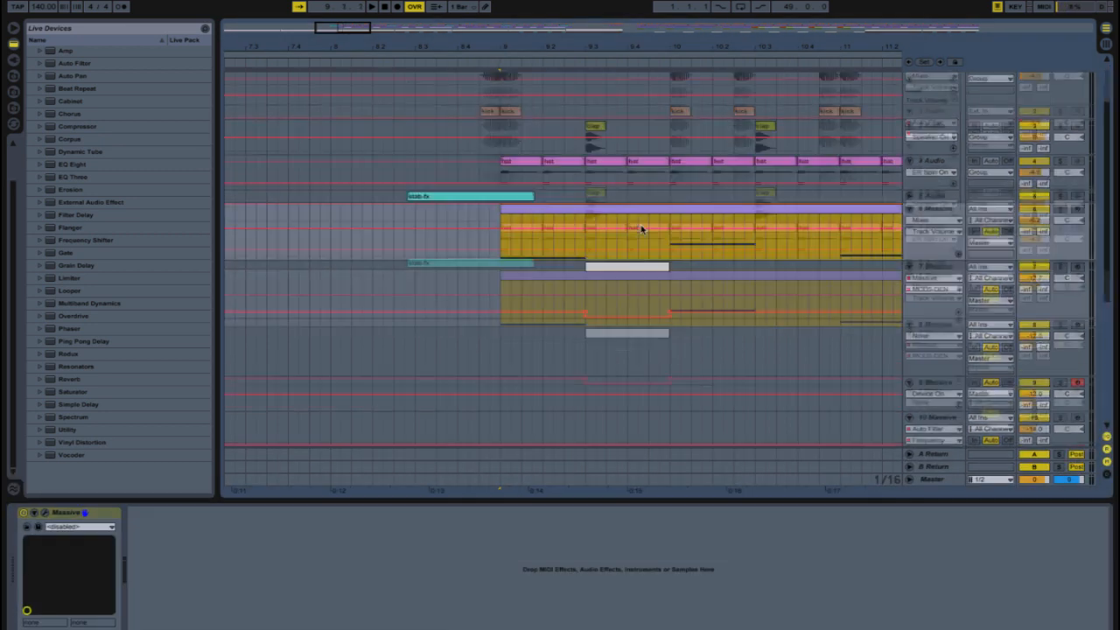
click(626, 266)
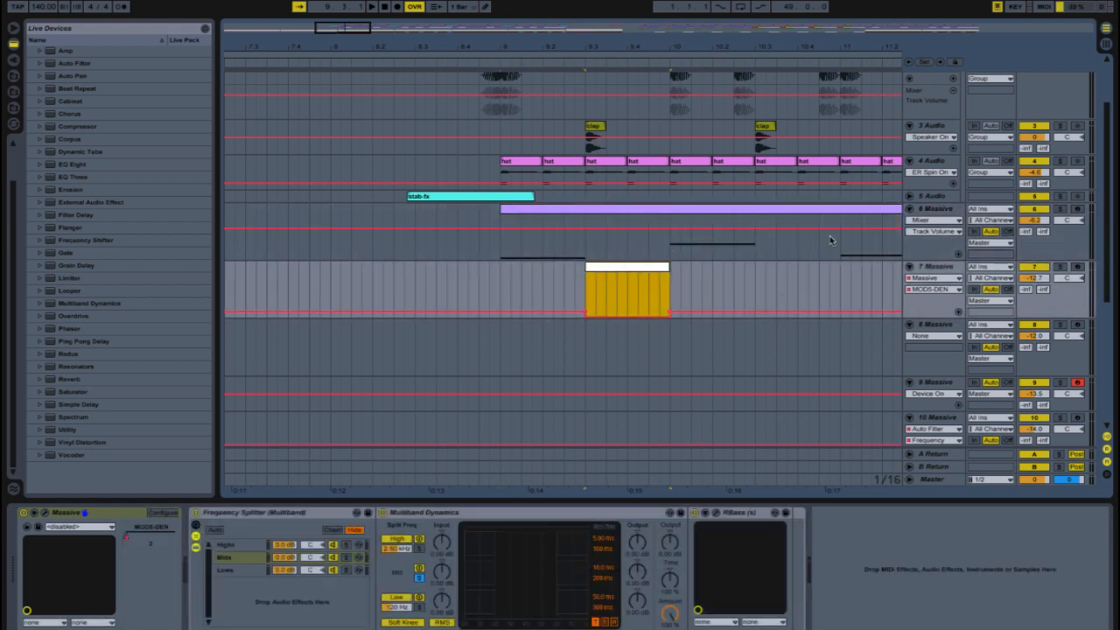
scroll(831, 245, down, 1)
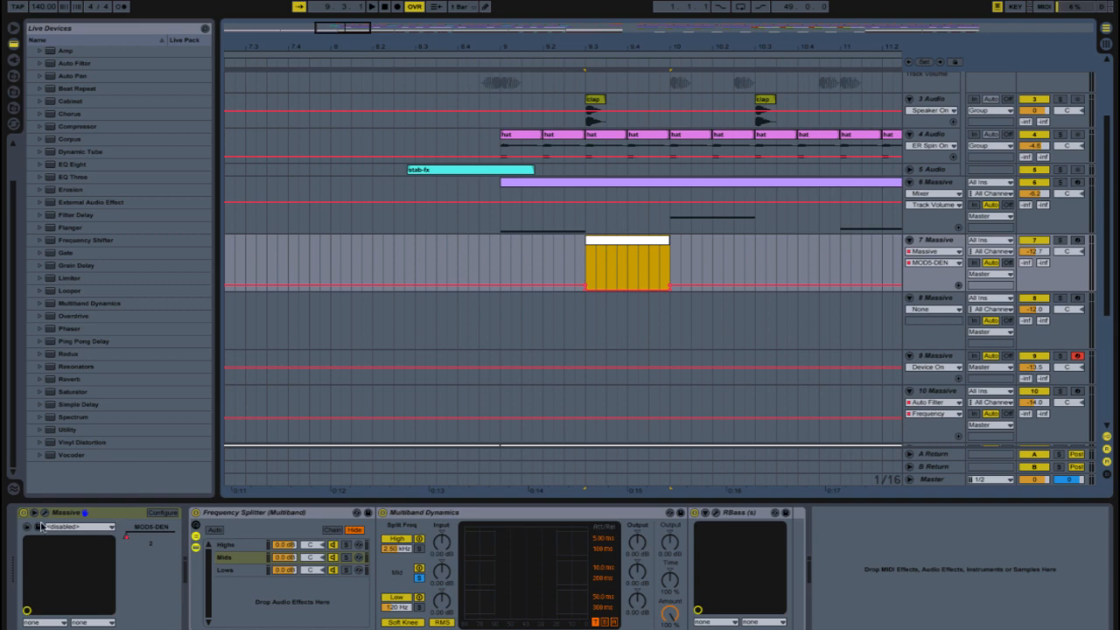
Open the Massive synth on track 7, examine its 5 LFO settings, and close its window
click(45, 512)
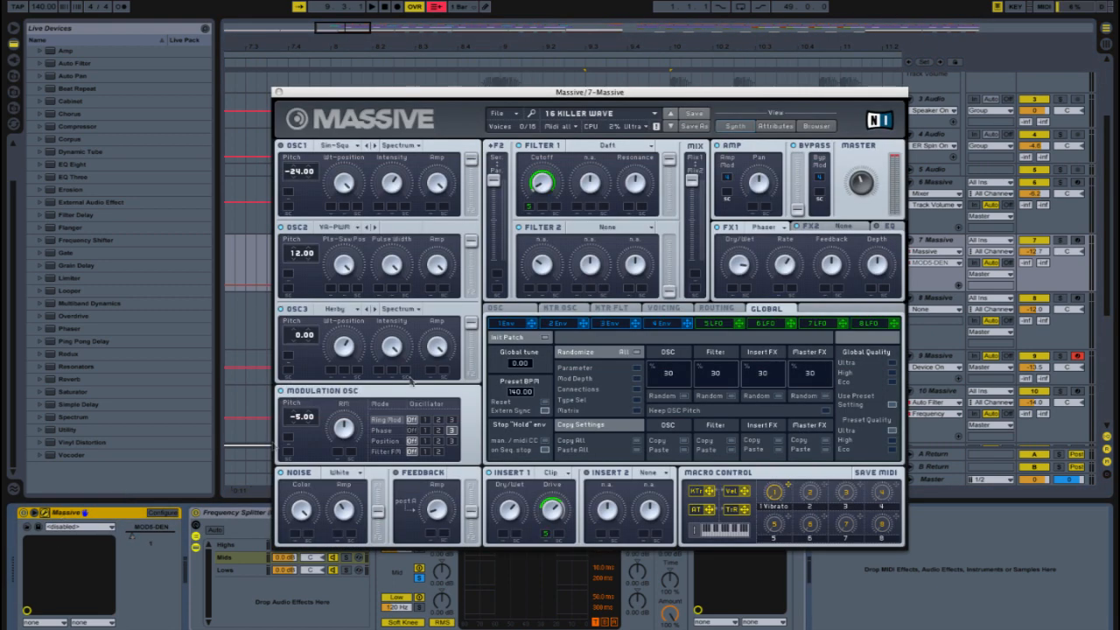
click(702, 327)
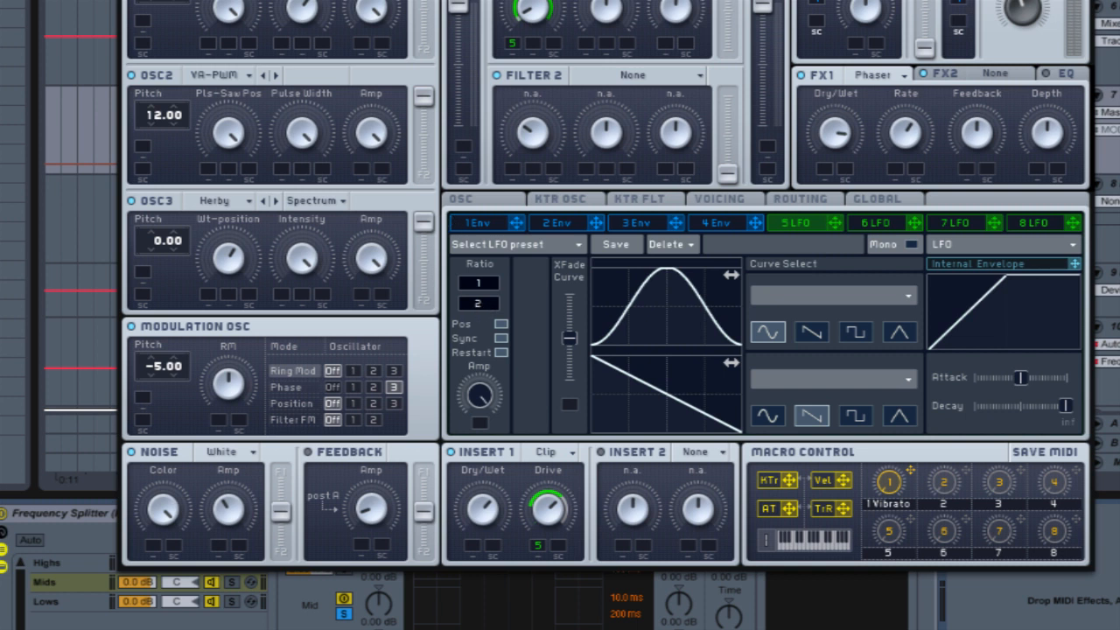
key(ctrl+alt+p)
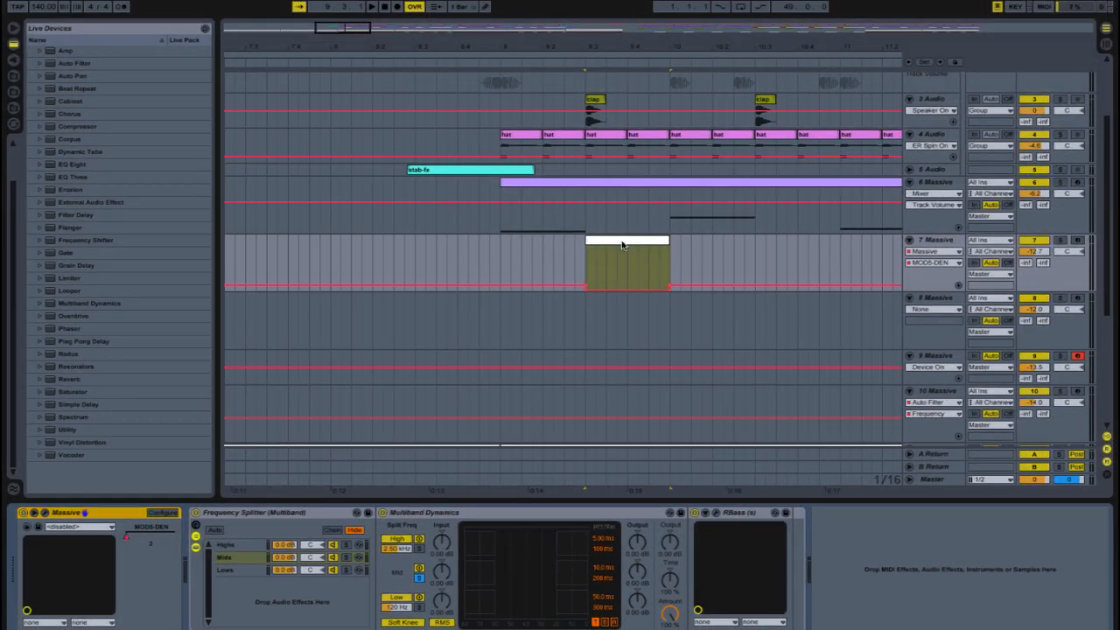
Arm and solo track 7 Massive and audition its clip at bar 9.3
click(622, 244)
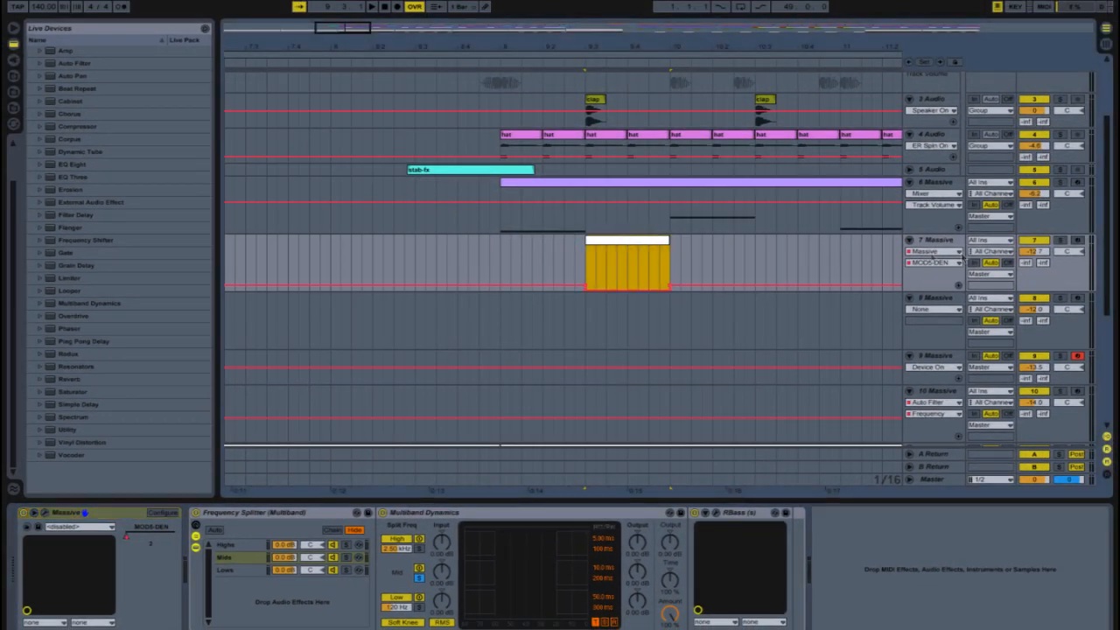
click(1076, 241)
key(space)
click(1059, 241)
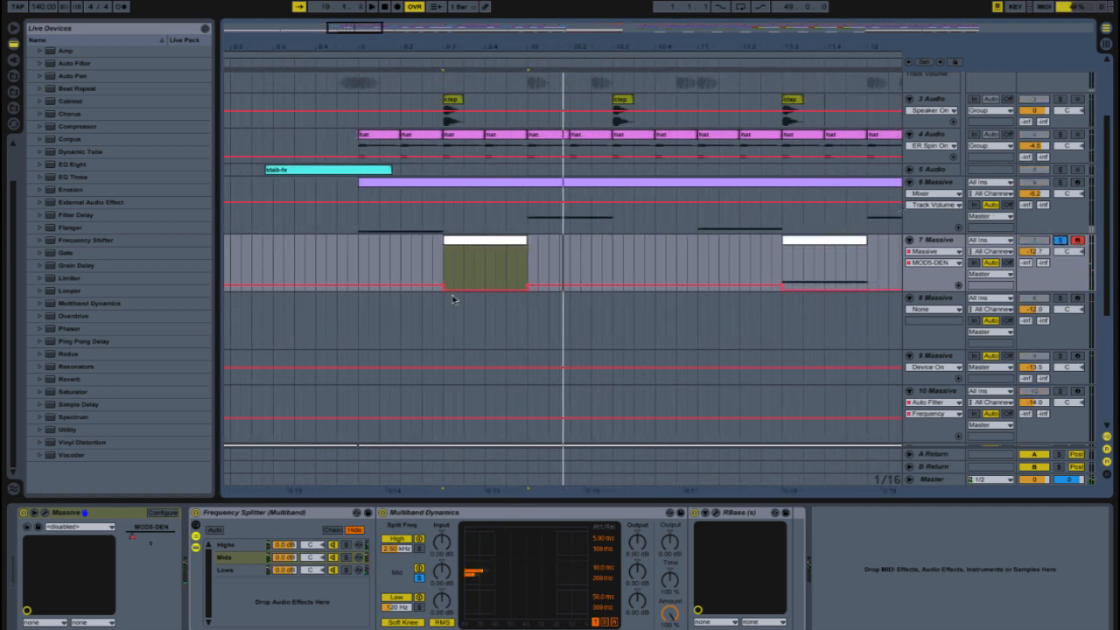
Select bar 10 to 10.3 on track 6 Massive and audition that region with the track soloed
mouse_move(443, 291)
drag(529, 224, 617, 226)
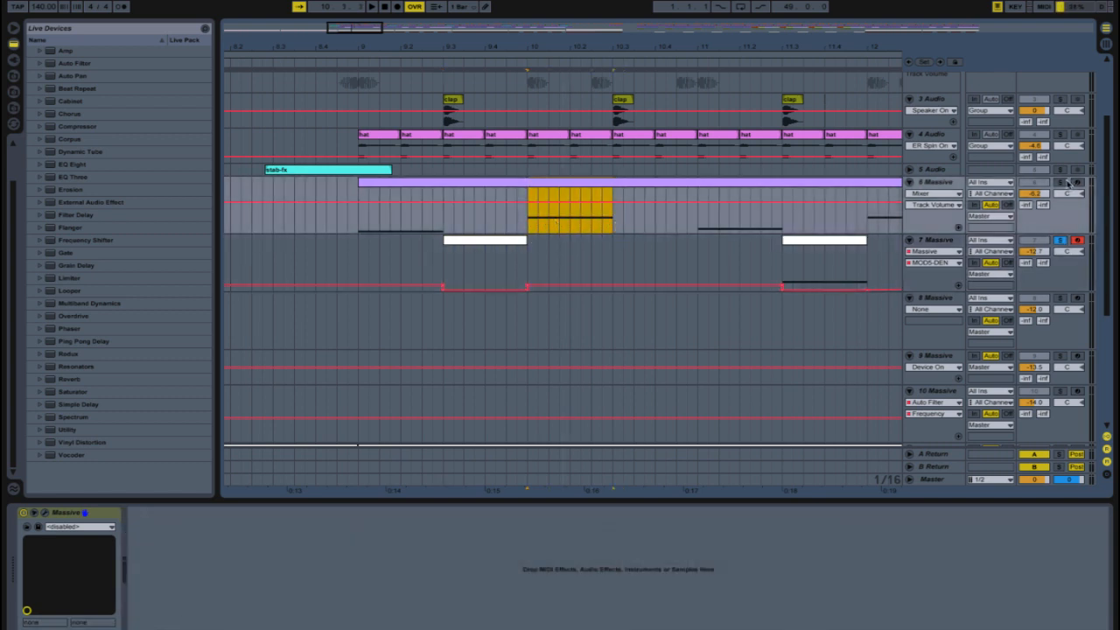
click(1061, 182)
key(space)
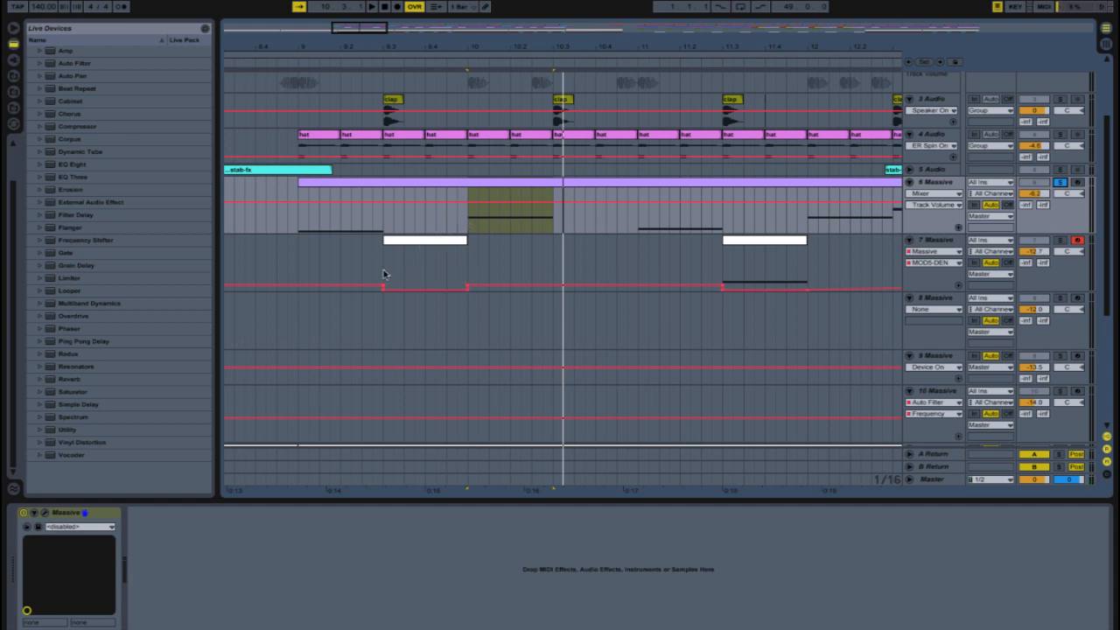
Turn off track 6's solo and play the full arrangement from bar 9.3
click(383, 274)
click(1061, 182)
key(space)
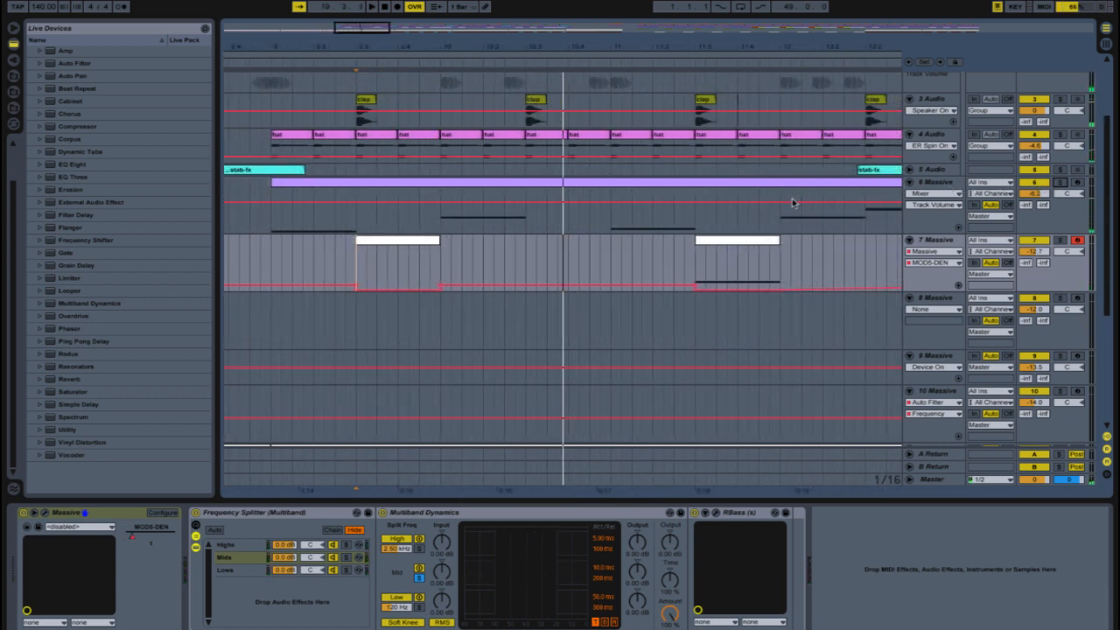
Look over the lower Massive tracks, then select the bar 9.3 clip on track 7 and its Frequency Splitter (Multiband) rack
scroll(565, 273, down, 2)
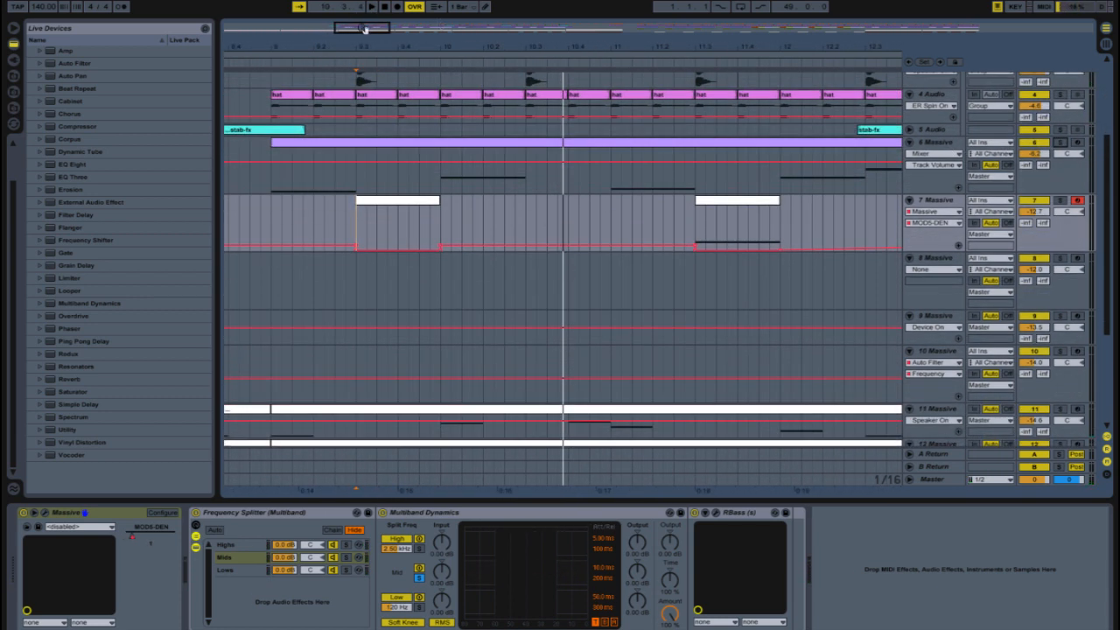
drag(365, 29, 364, 66)
scroll(610, 282, down, 6)
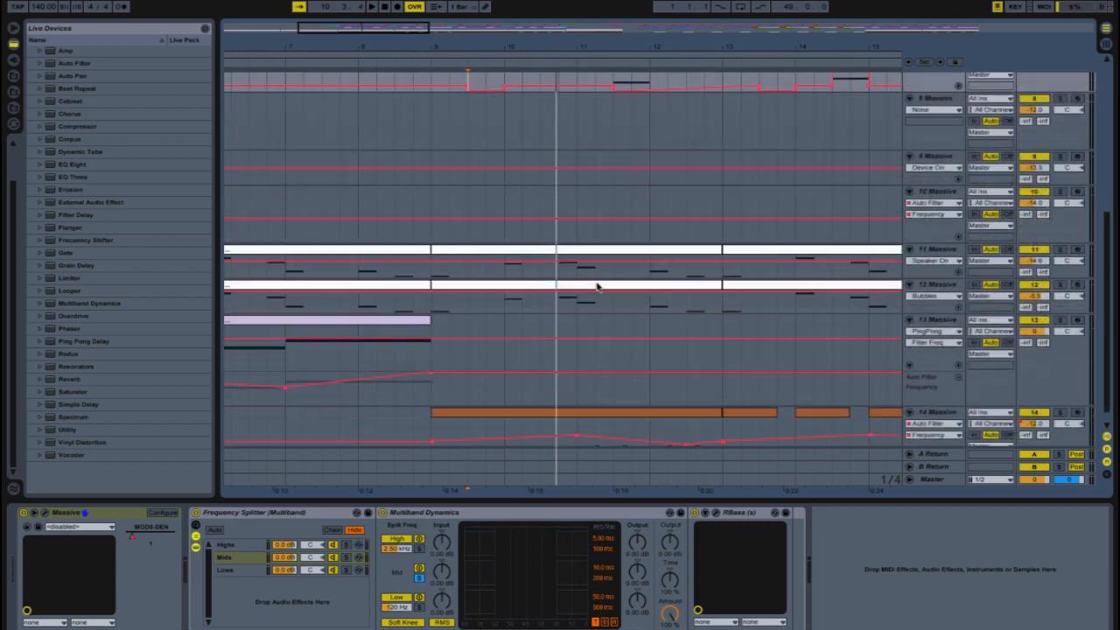
scroll(584, 271, down, 1)
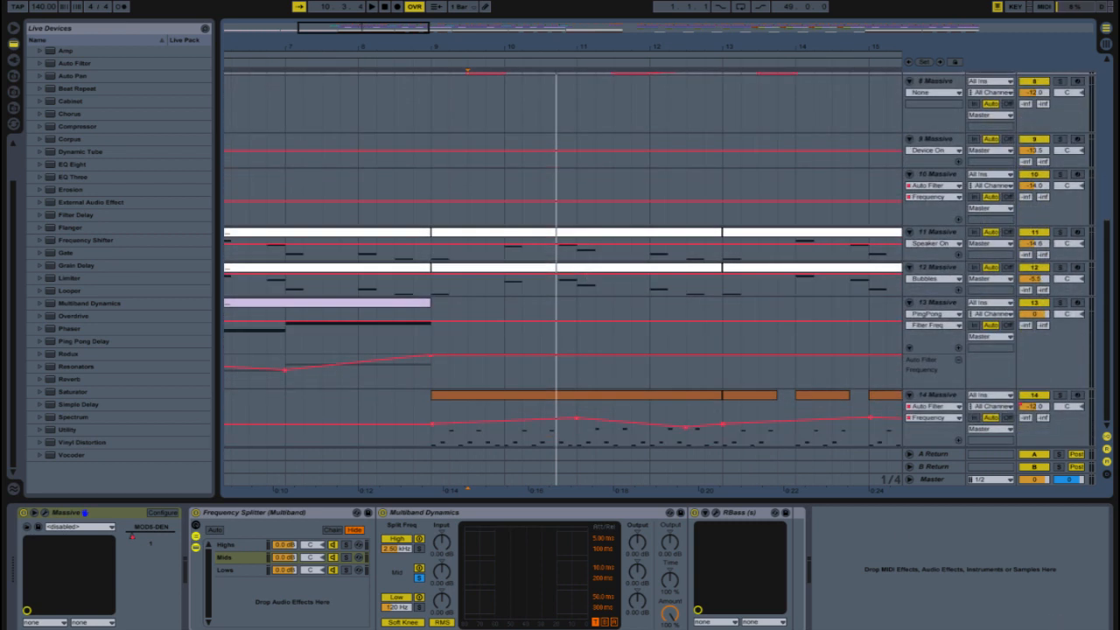
scroll(452, 333, up, 15)
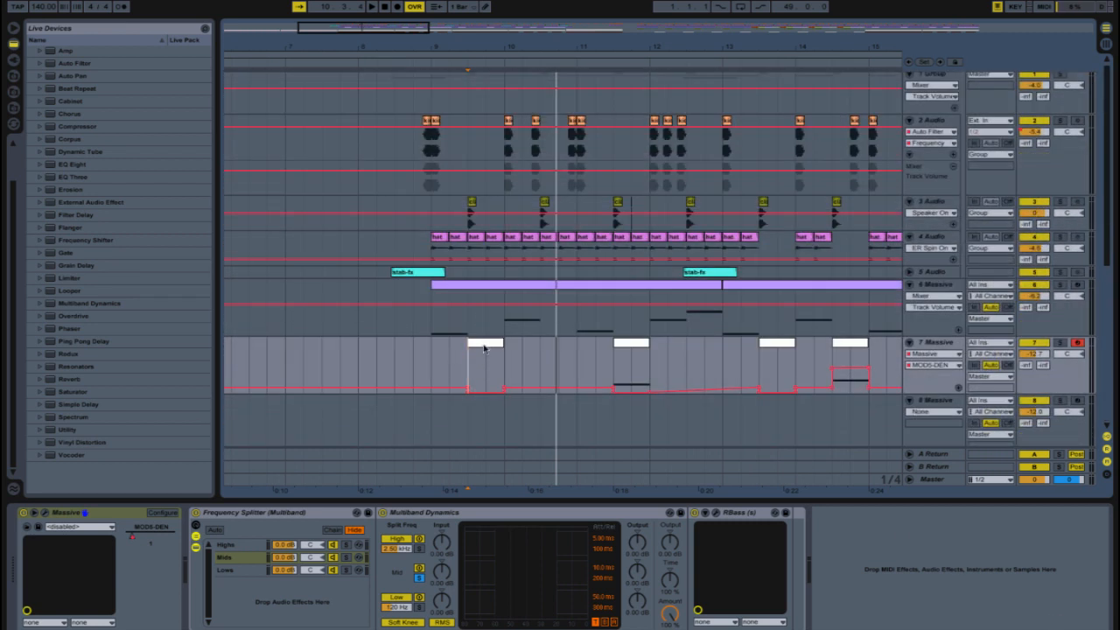
click(484, 348)
click(253, 513)
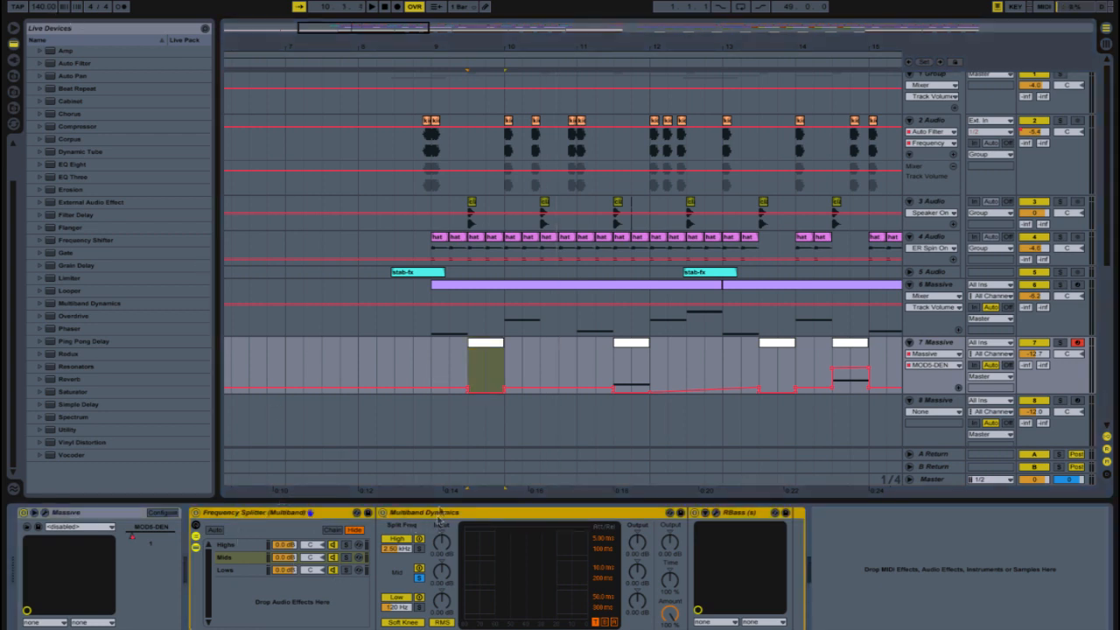
click(16, 59)
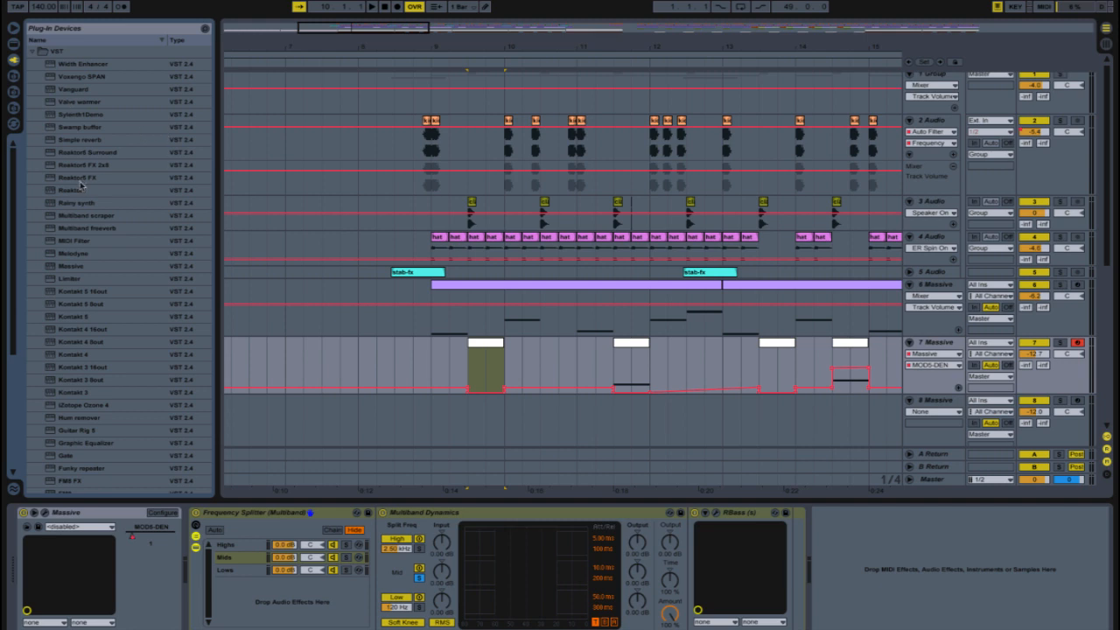
click(34, 52)
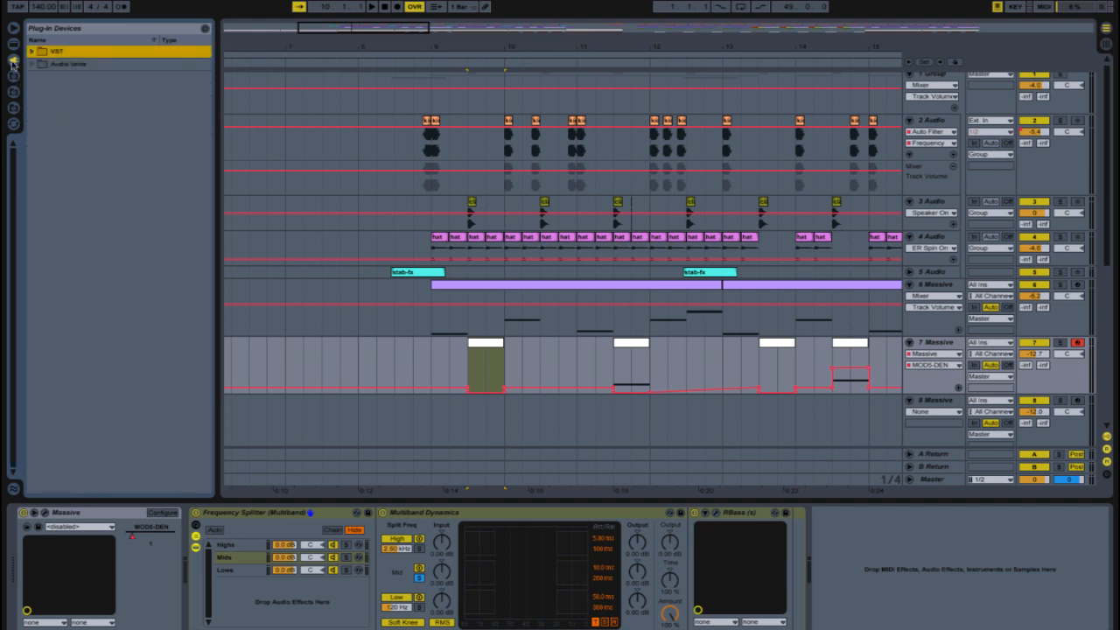
click(30, 65)
click(32, 63)
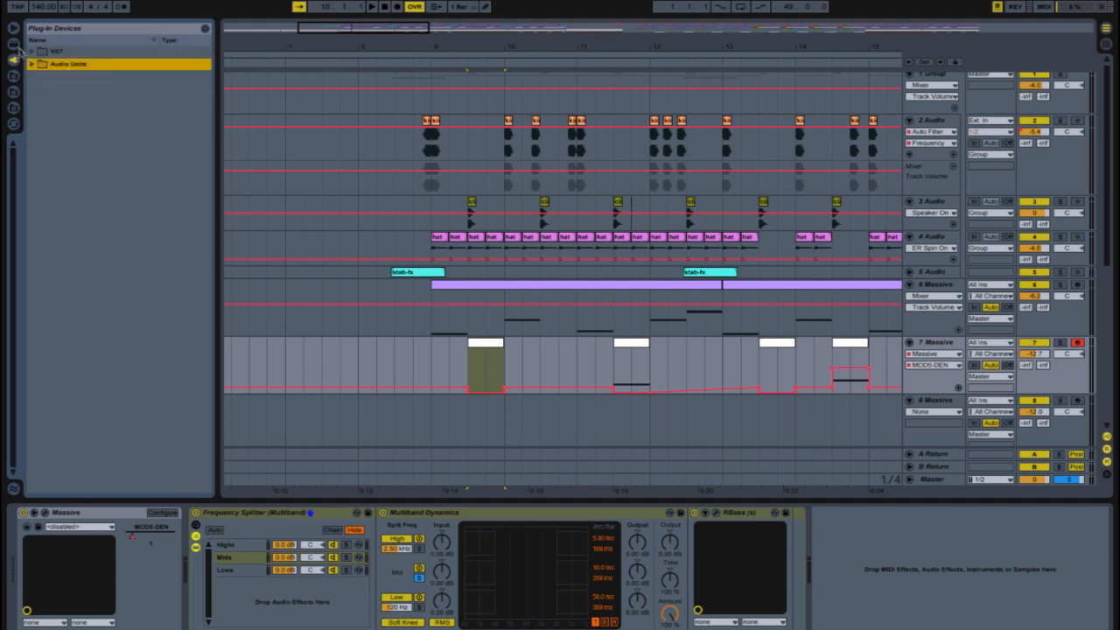
Add an empty Audio Effect Rack from the Live audio effects to the end of track 7's device chain
click(14, 44)
scroll(53, 101, up, 2)
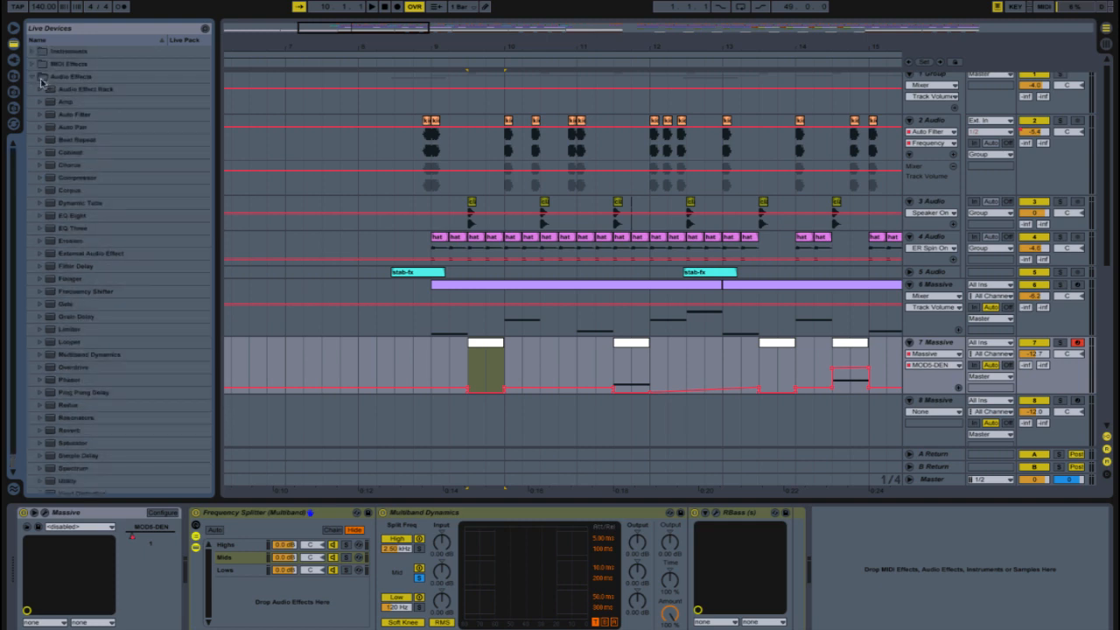
click(89, 89)
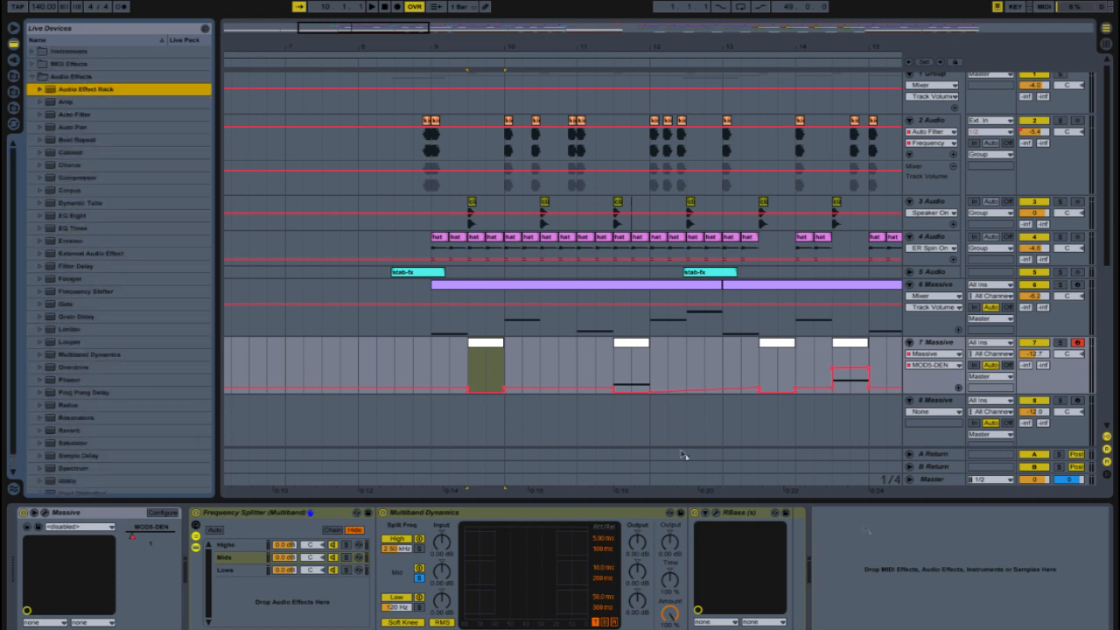
drag(683, 455, 880, 533)
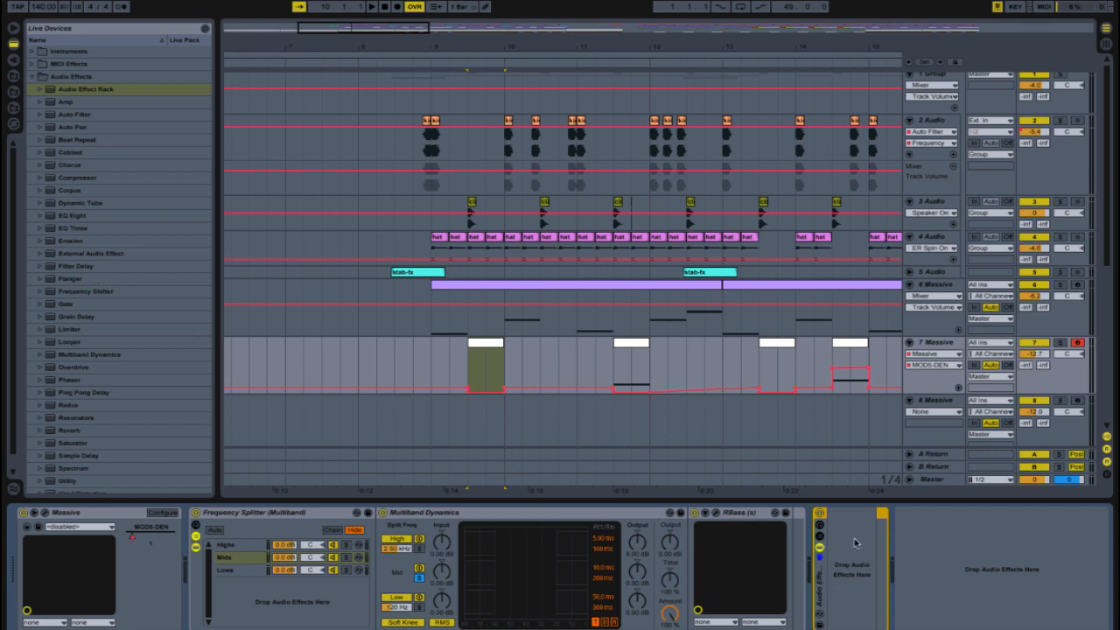
Show the chain list of the new Audio Effect Rack and create three chains in it
click(820, 546)
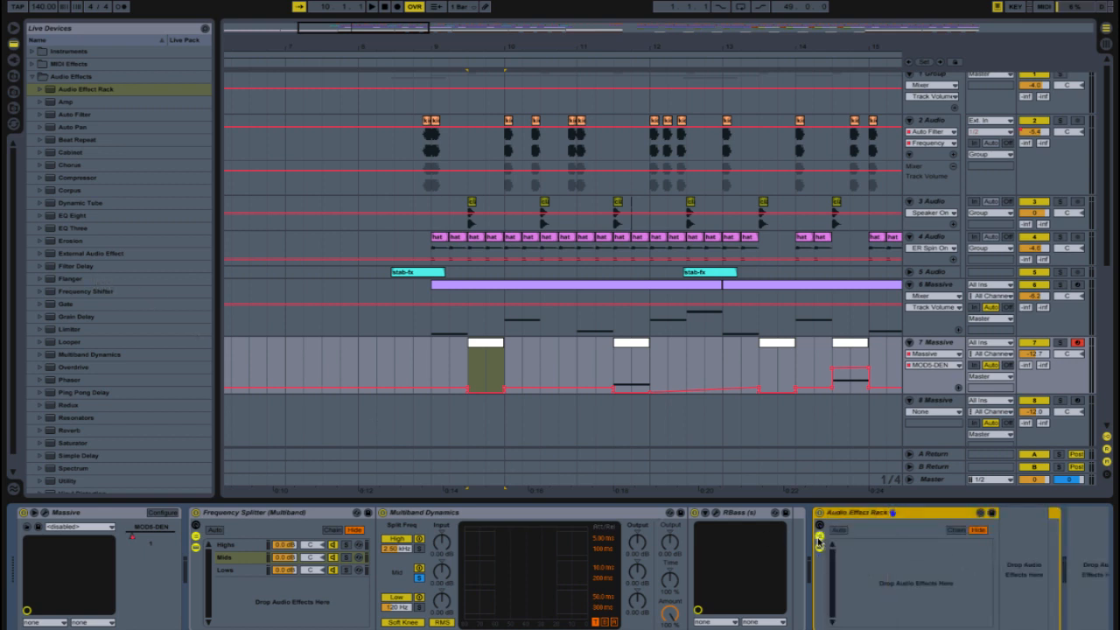
right_click(885, 560)
click(908, 572)
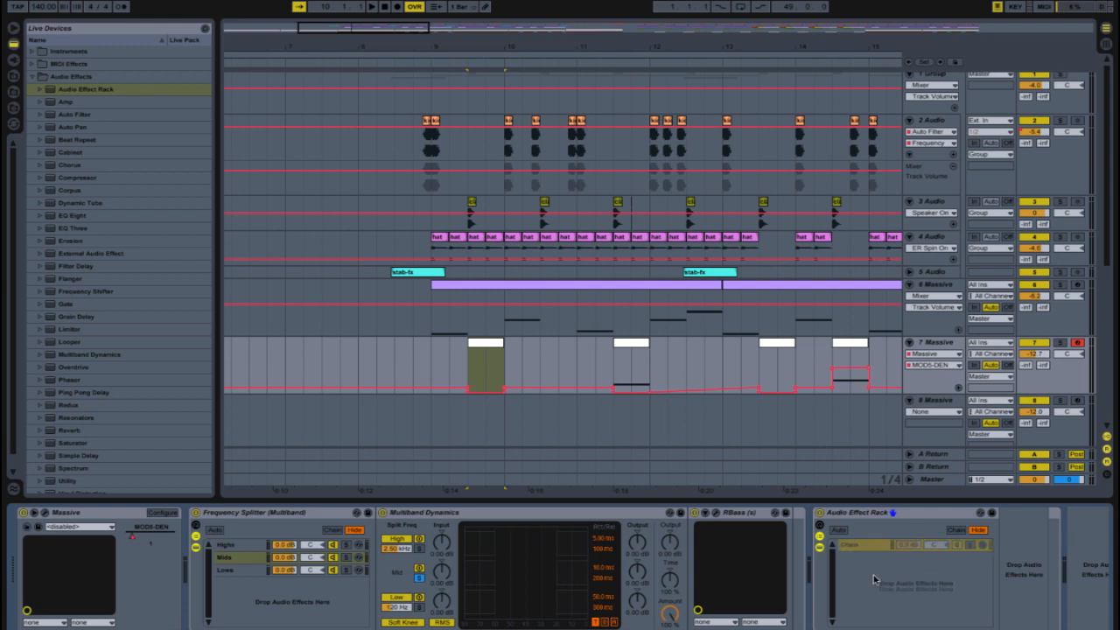
right_click(875, 575)
click(901, 580)
right_click(879, 575)
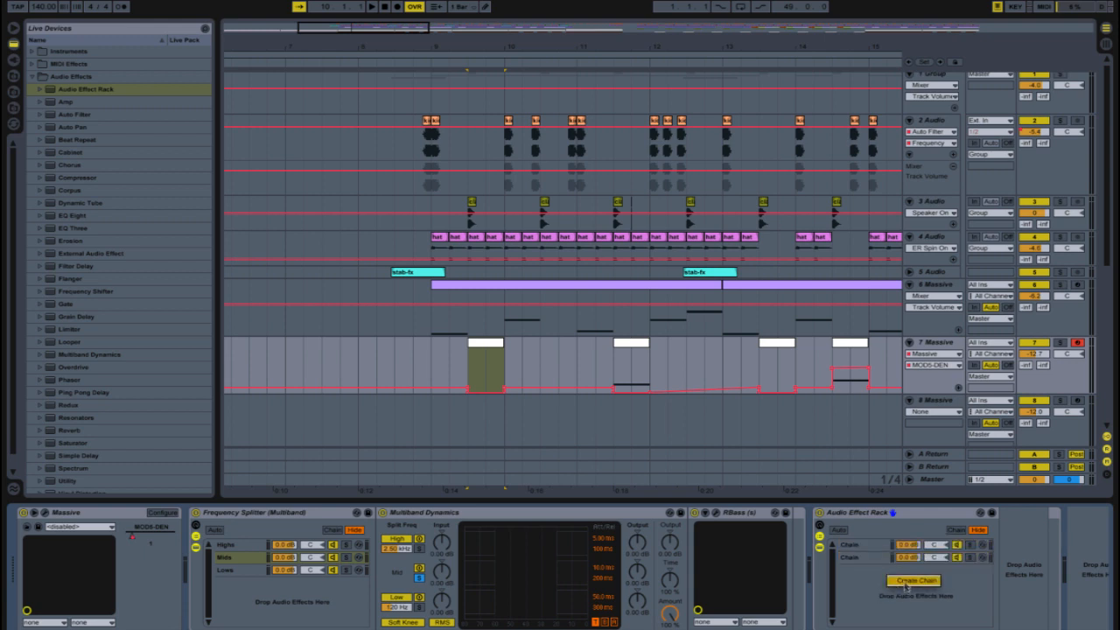
click(892, 581)
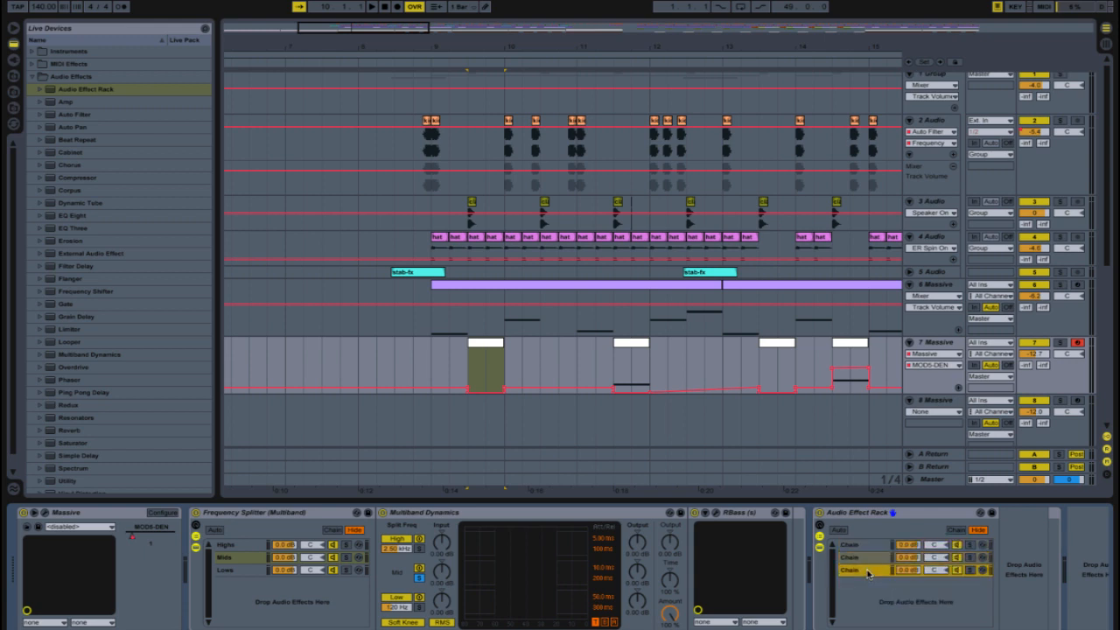
Add a Multiband Dynamics device to the third chain of the new Audio Effect Rack
click(850, 514)
click(77, 355)
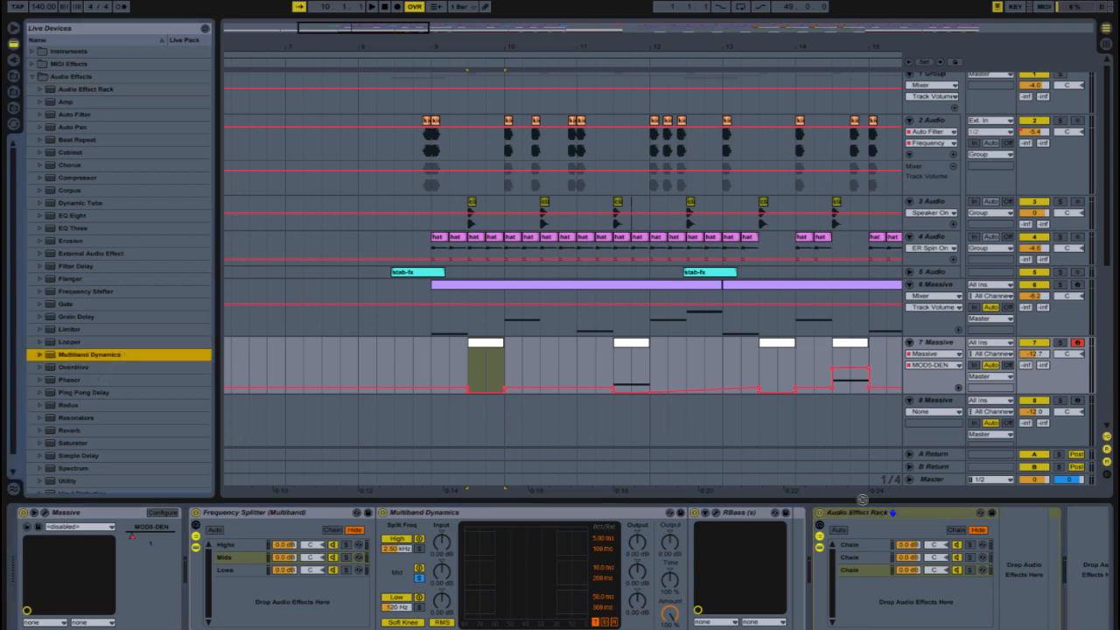
drag(863, 500, 852, 547)
drag(95, 356, 862, 565)
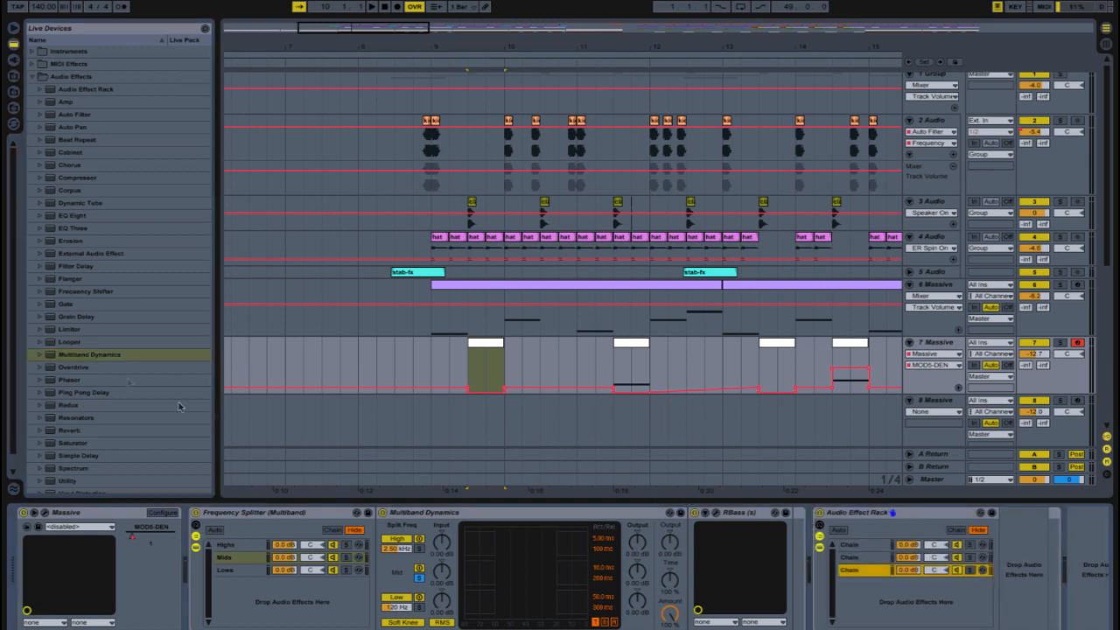
drag(92, 350, 870, 522)
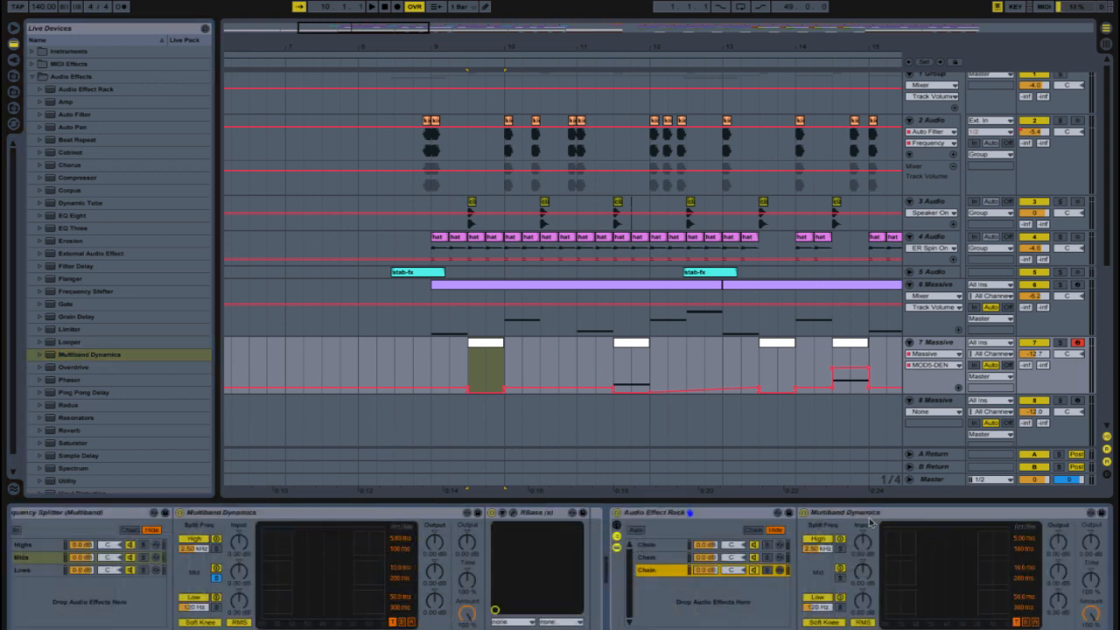
Solo the high band in the first chain's Multiband Dynamics, the mid band in the second and the low band in the third
click(654, 545)
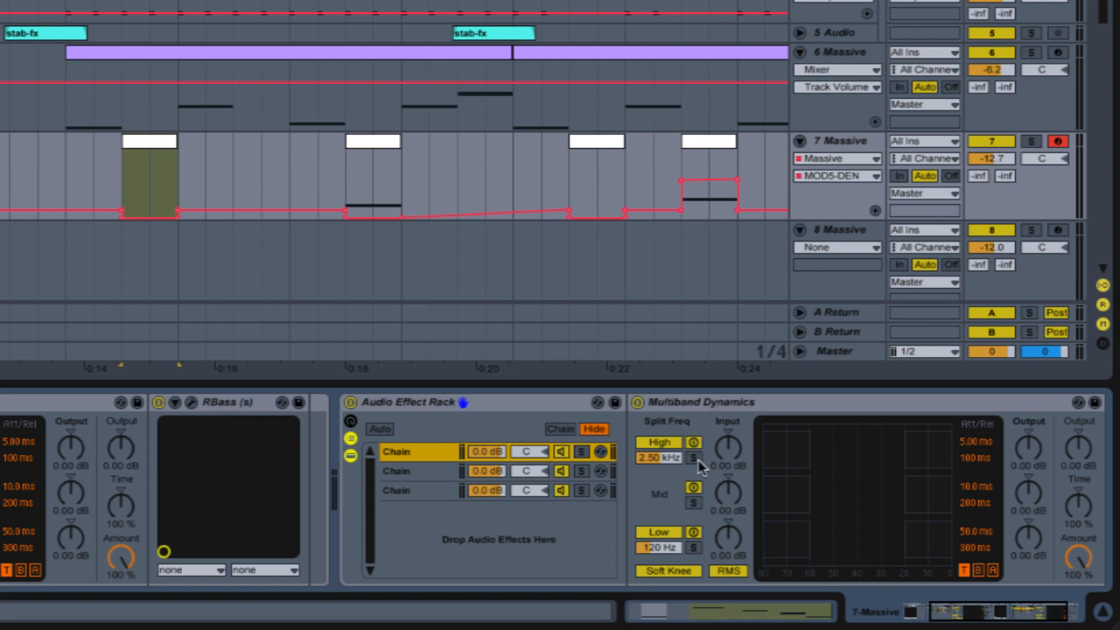
click(693, 457)
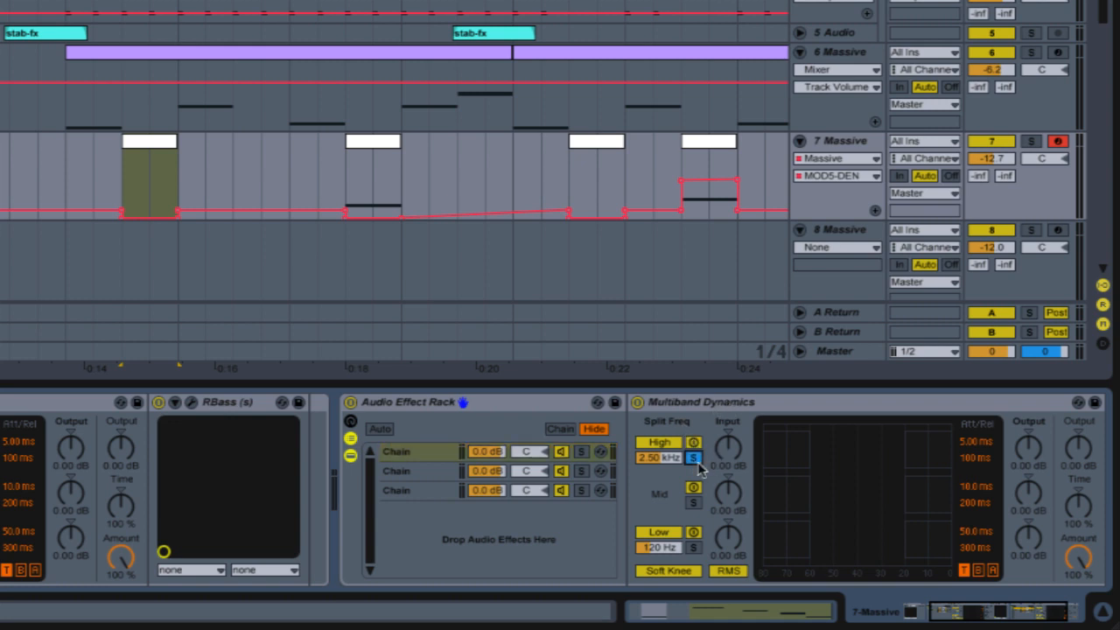
click(398, 471)
click(691, 500)
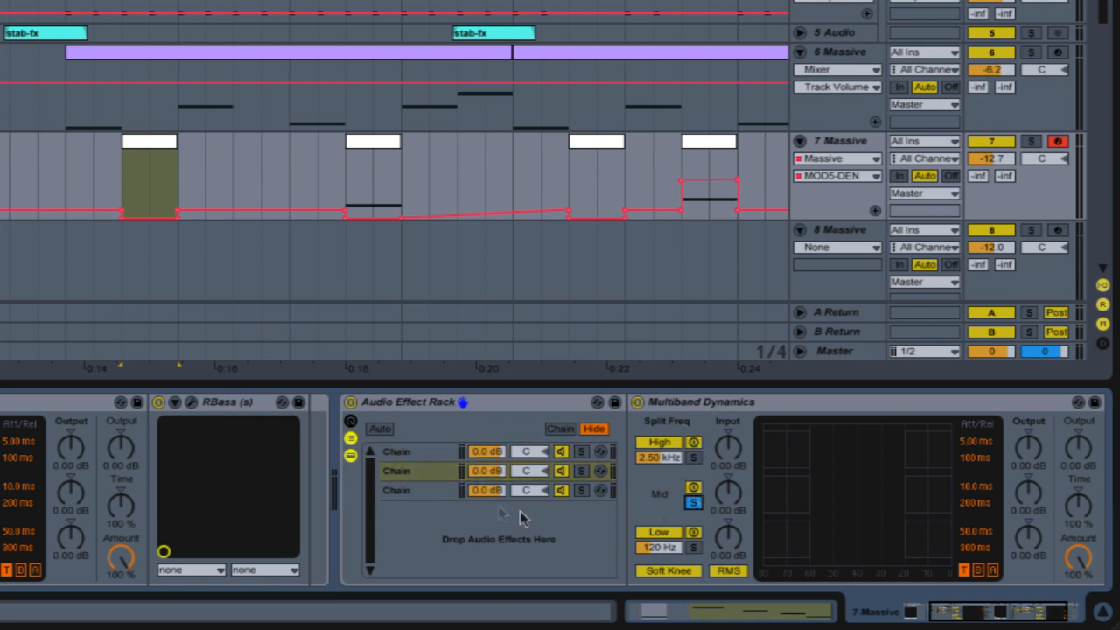
click(408, 490)
click(692, 546)
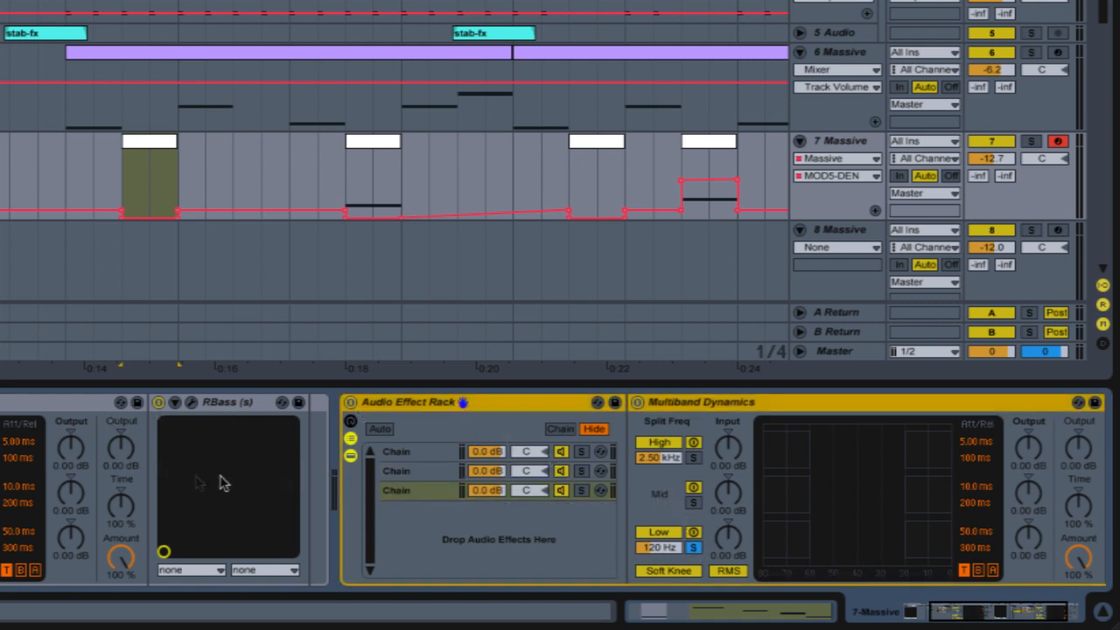
Delete the three-chain demonstration Audio Effect Rack from the end of track 7's device chain
click(409, 472)
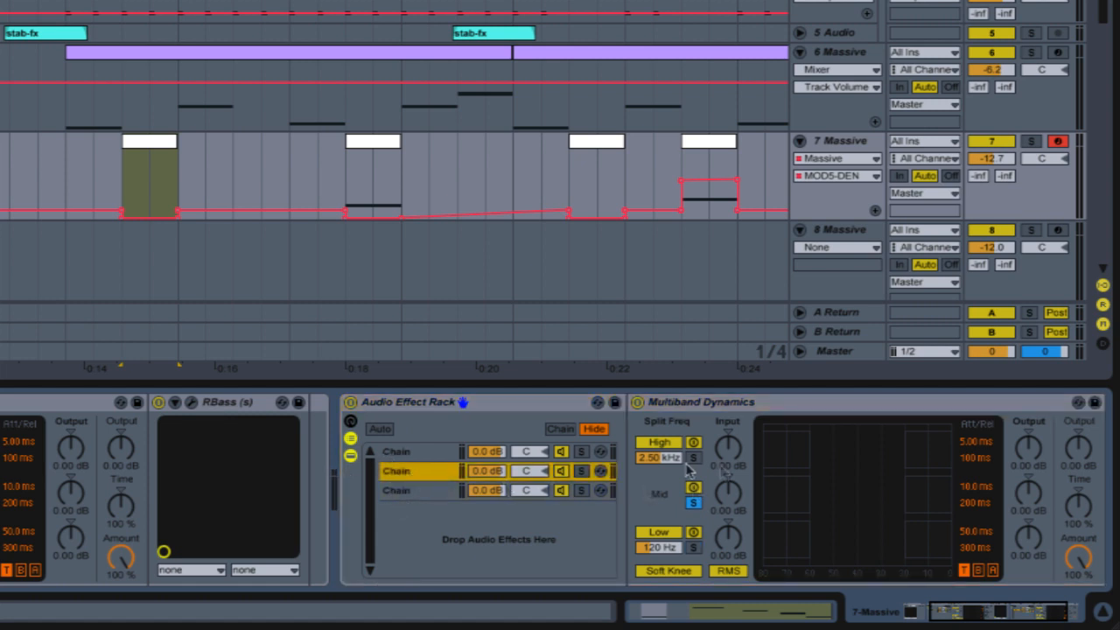
click(502, 404)
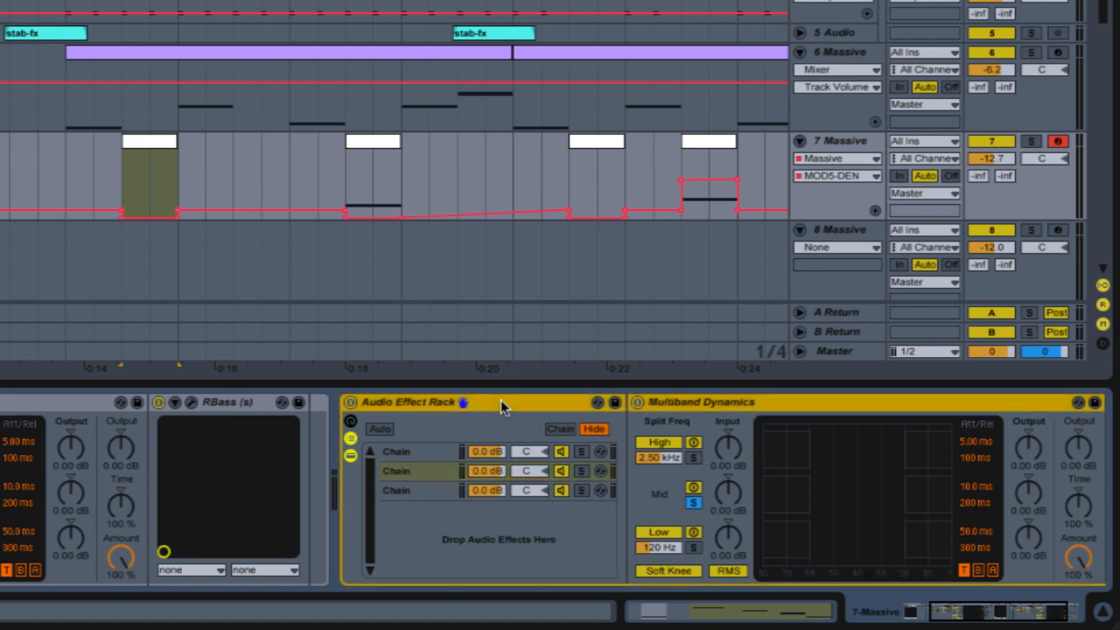
key(Delete)
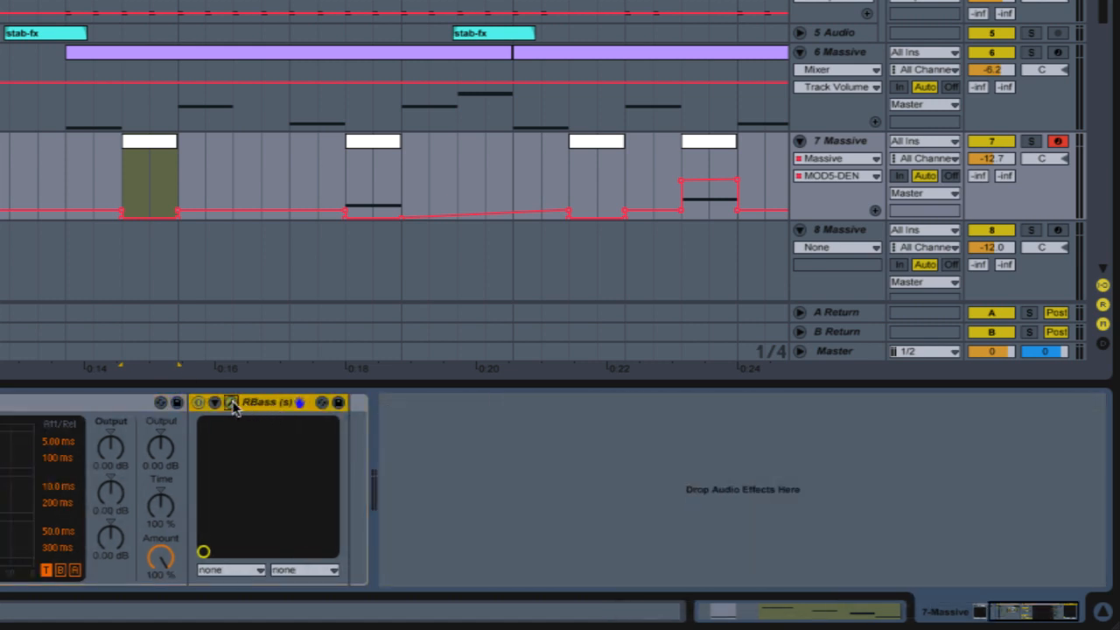
Open the RBass plug-in on track 7, view its frequency, intensity and gain settings, and close its window
click(232, 404)
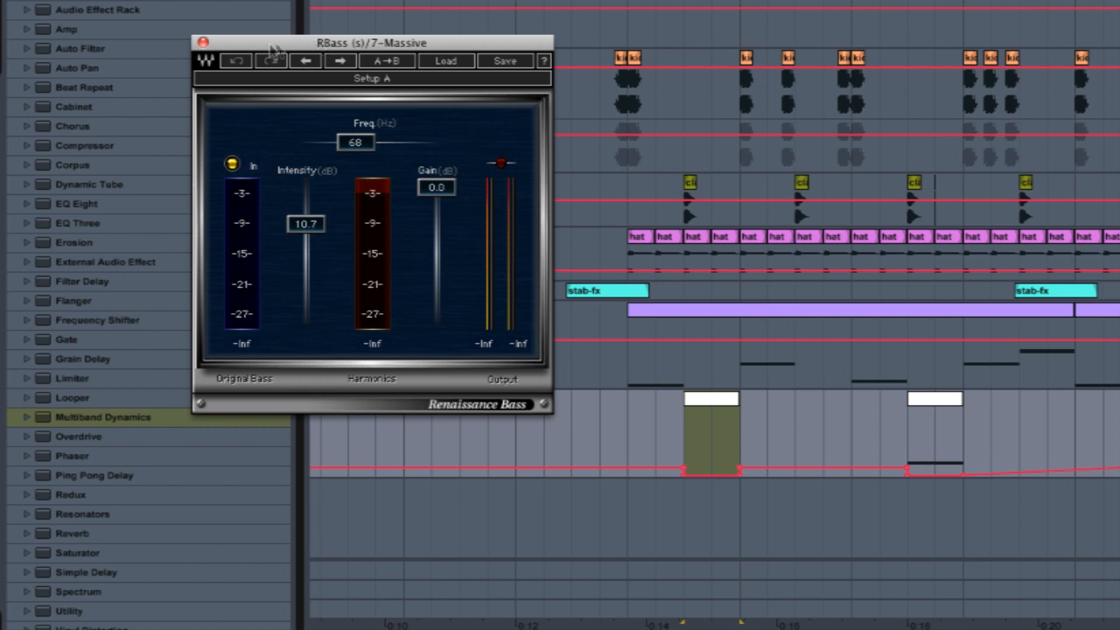
drag(269, 46, 269, 73)
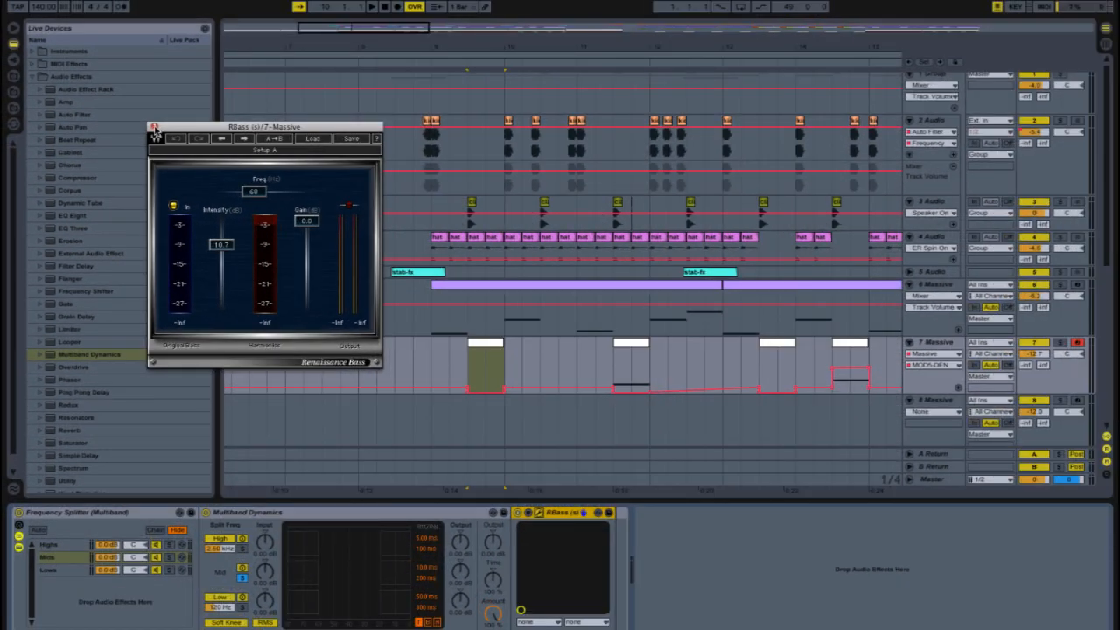
click(154, 127)
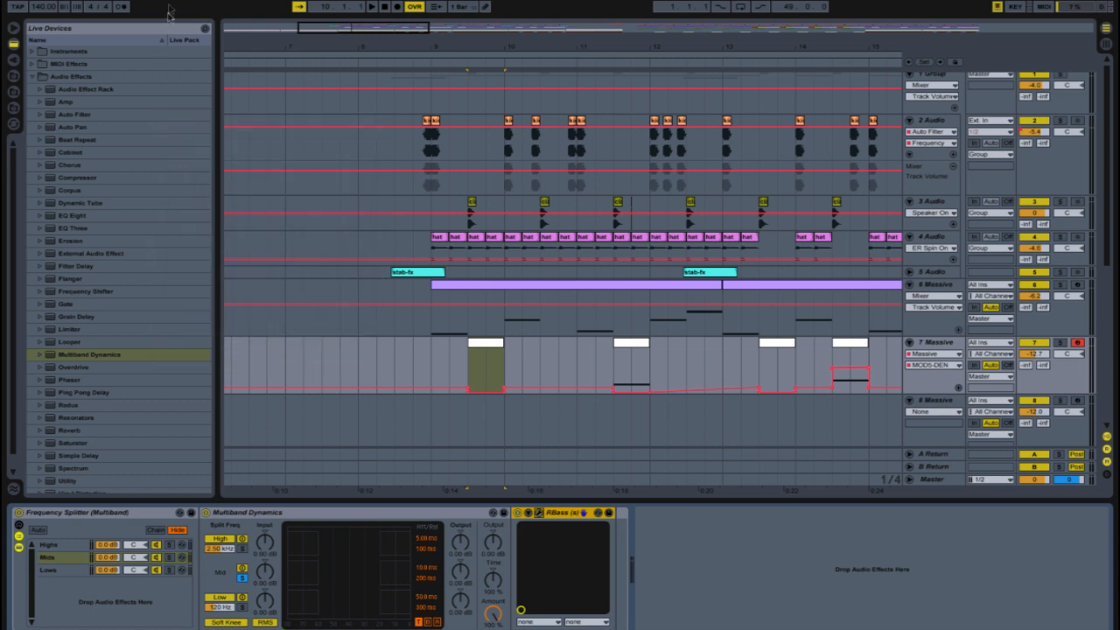
Select track 8 Massive and show a wider stretch of the arrangement covering its clips from bar 30 on
scroll(746, 397, down, 3)
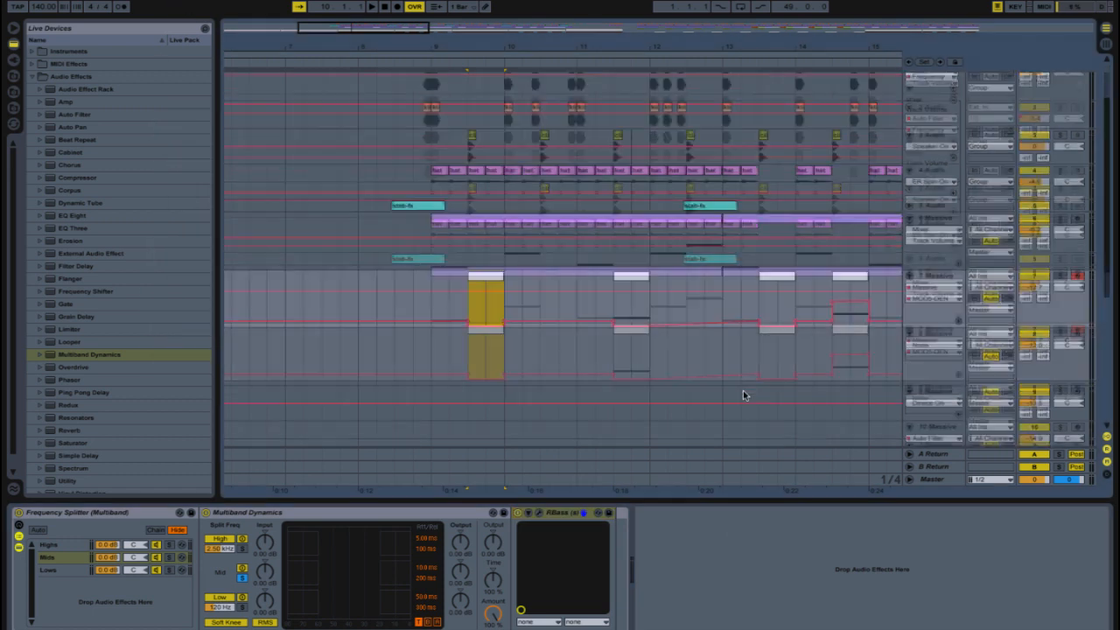
click(929, 341)
scroll(919, 350, down, 8)
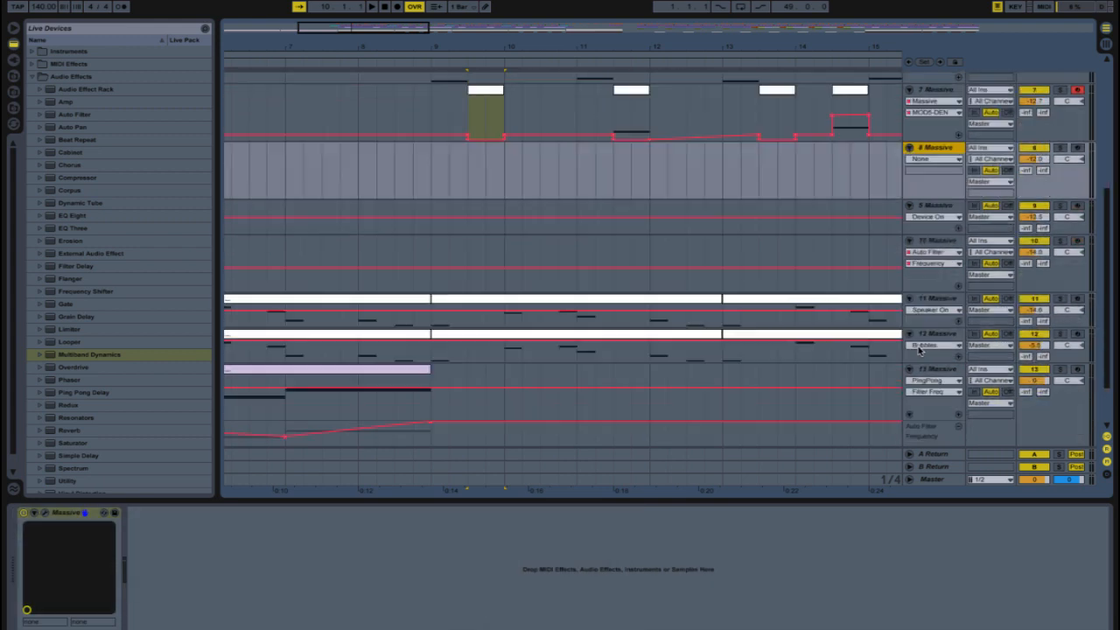
drag(347, 30, 376, 68)
scroll(654, 294, up, 8)
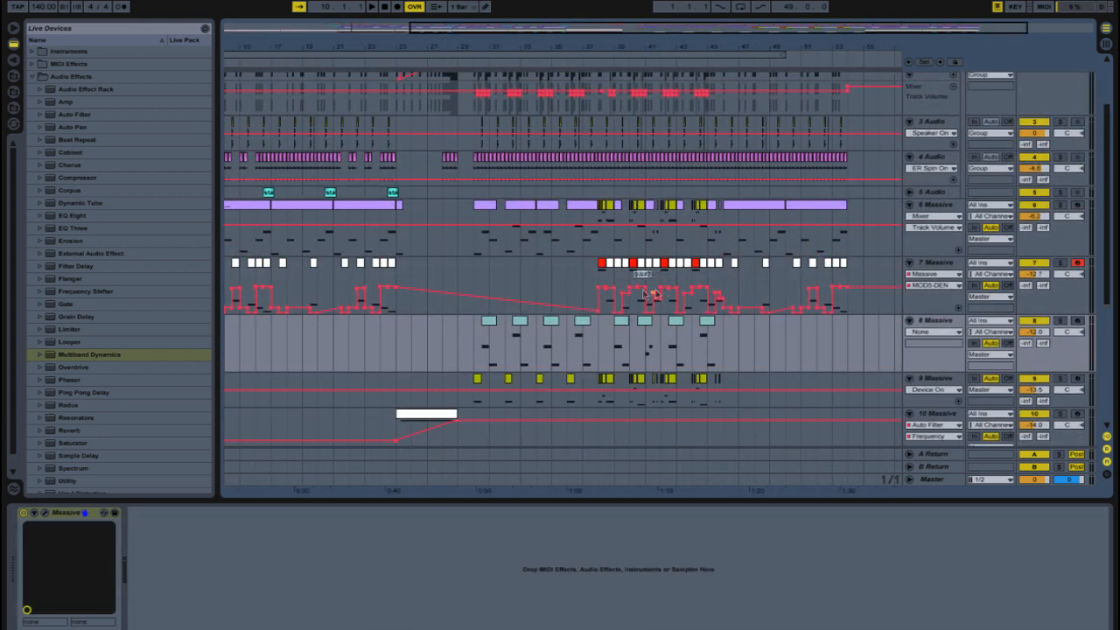
Look over the Massive tracks in the section starting at bar 30 and select the first track 6 clip there
scroll(538, 274, down, 1)
click(472, 249)
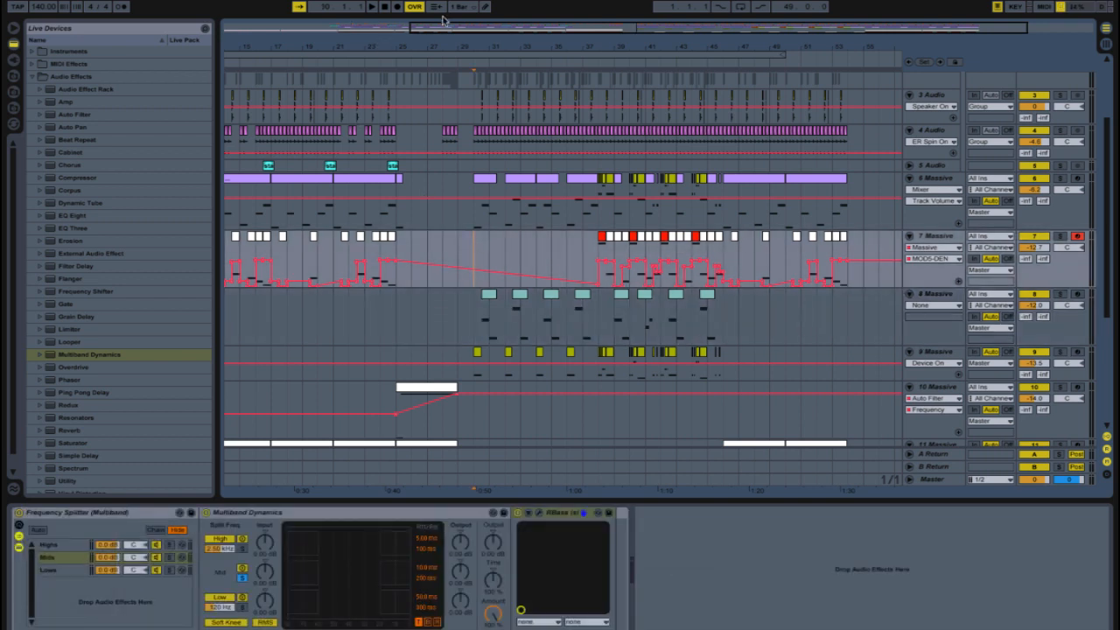
drag(443, 19, 426, 171)
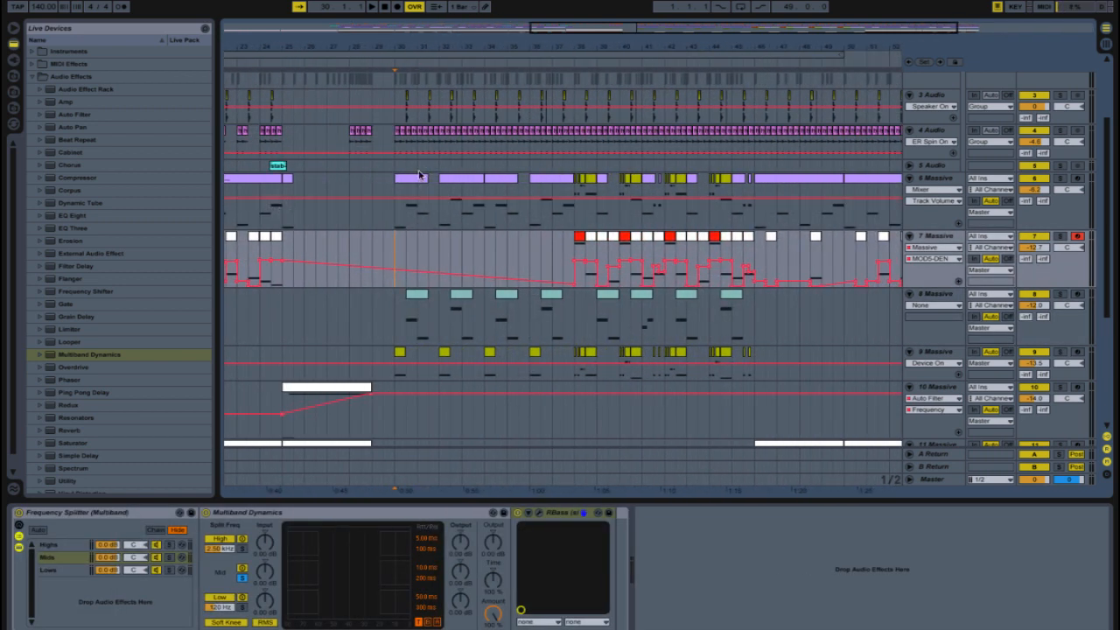
click(419, 175)
scroll(461, 322, down, 10)
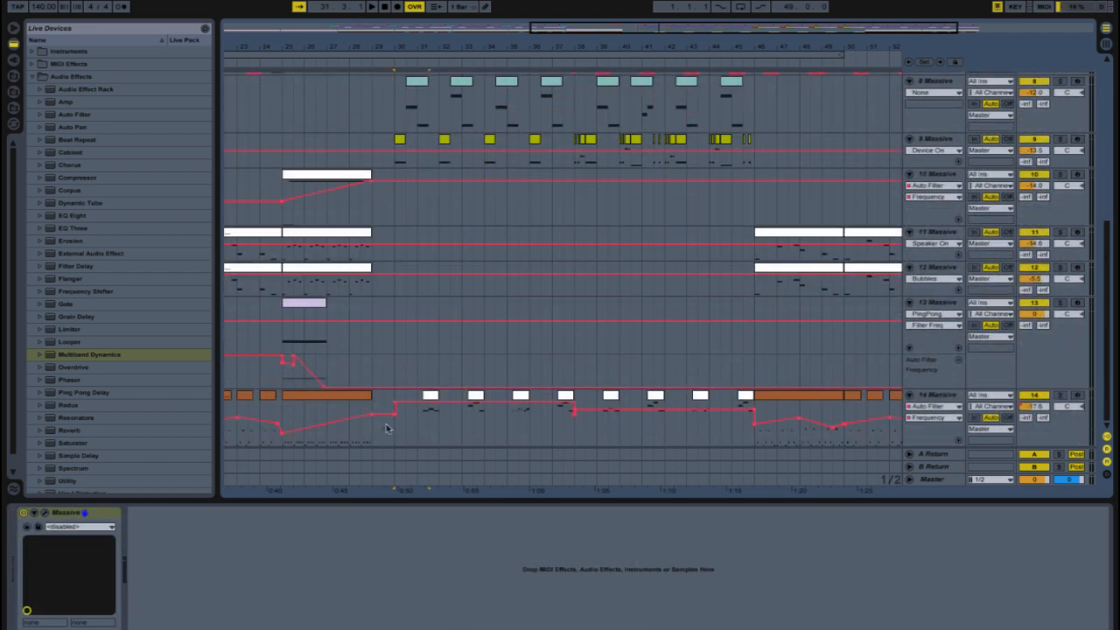
scroll(484, 364, up, 9)
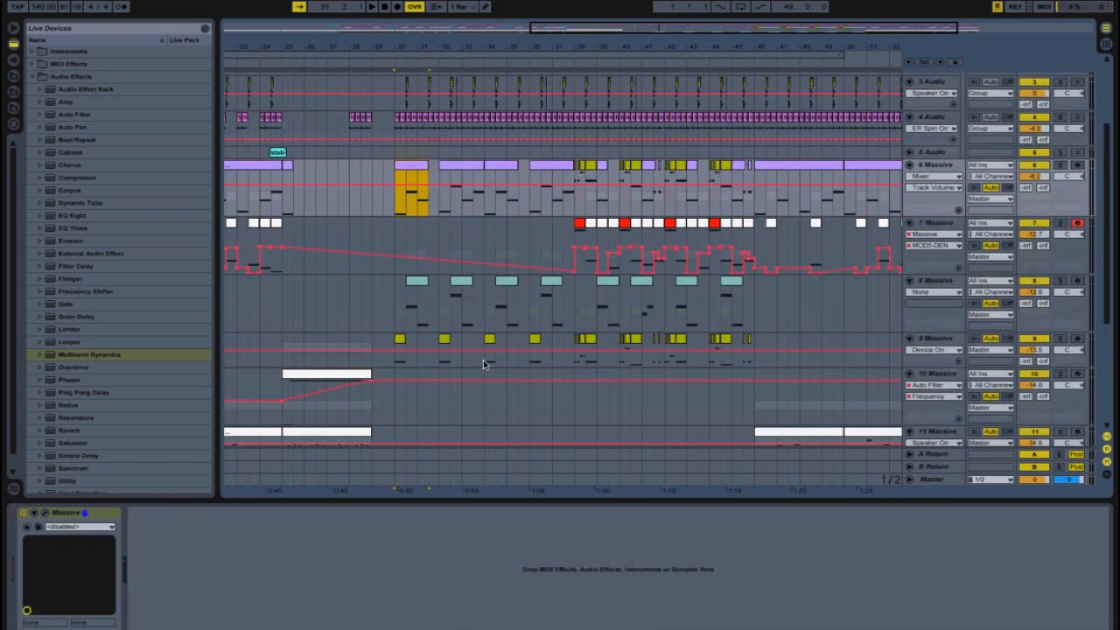
View the notes of track 9's first clip at bar 30, and open that track's Massive editor
click(398, 342)
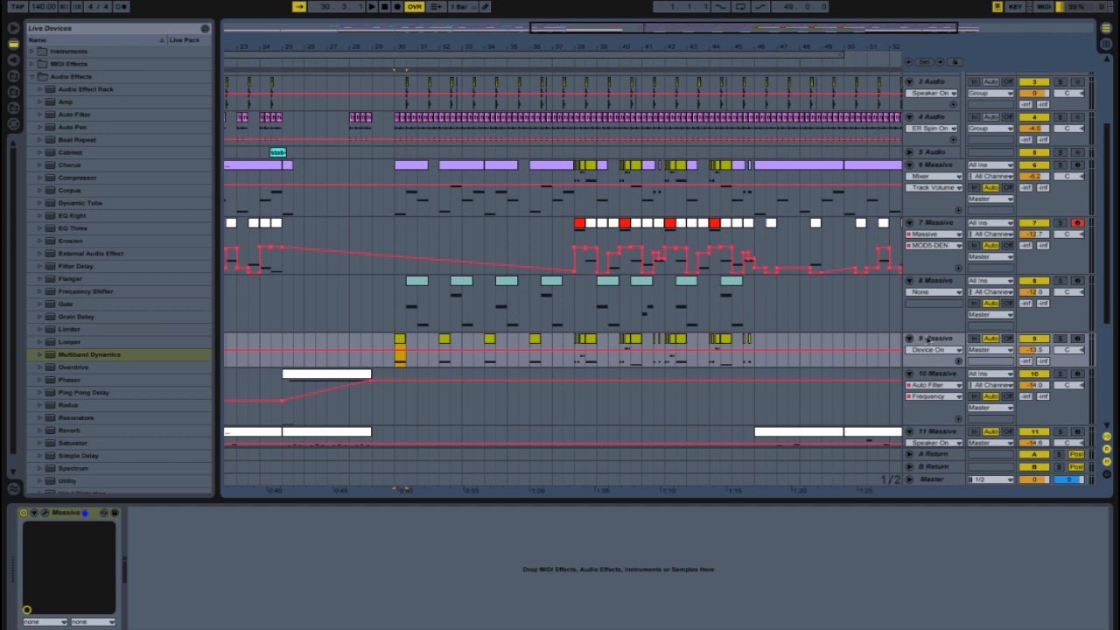
click(928, 338)
double_click(399, 338)
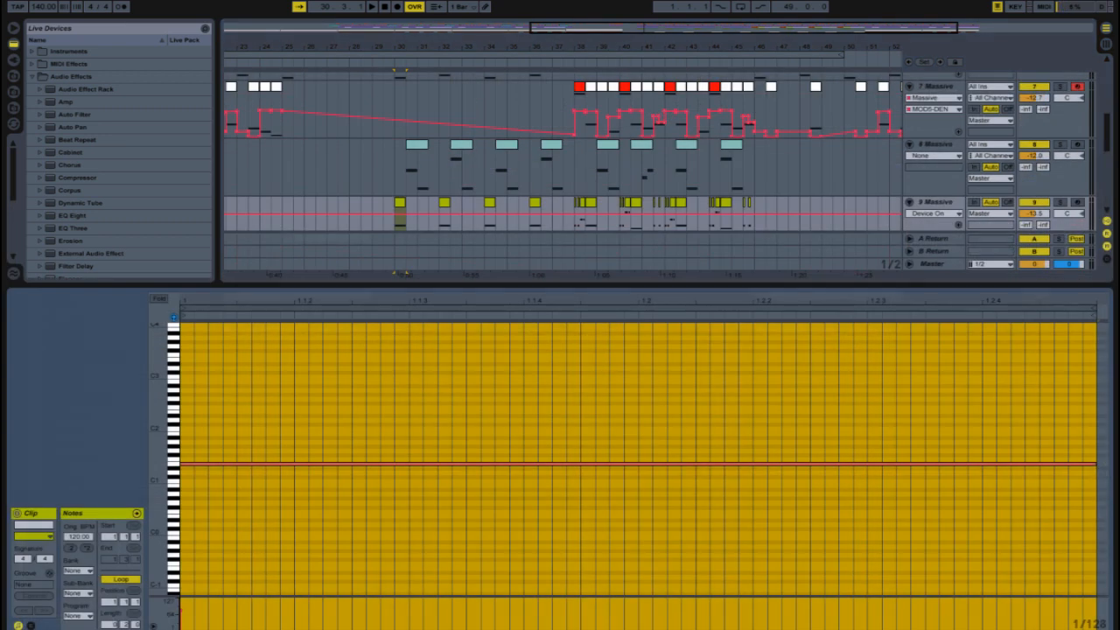
key(shift+Tab)
click(45, 514)
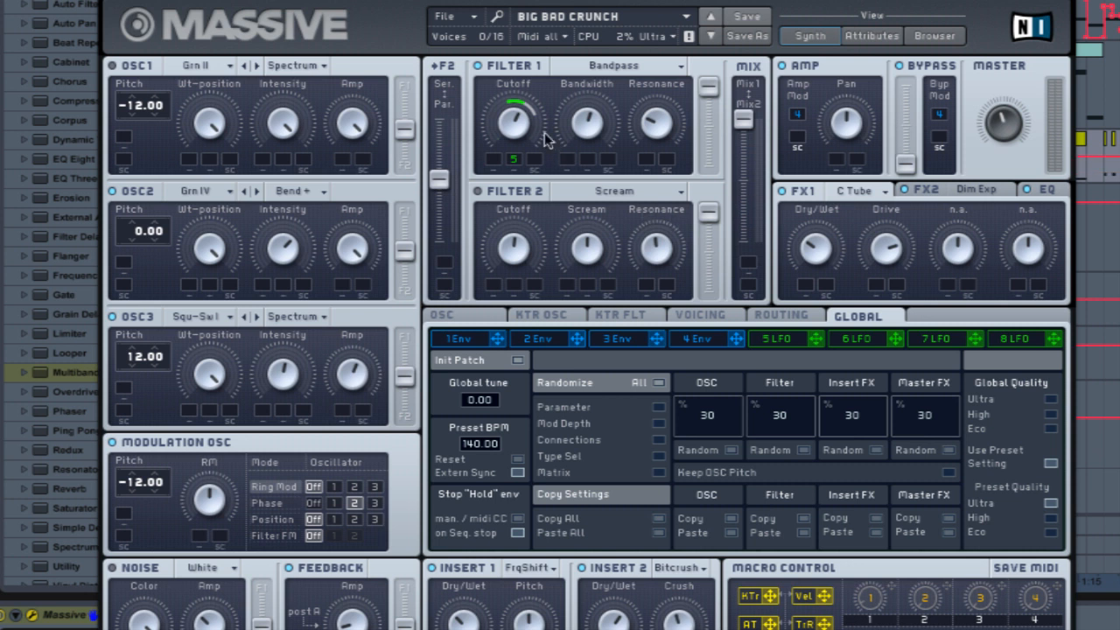
Try a lower Filter 1 Cutoff in the BIG BAD CRUNCH patch and show the EQ settings
drag(512, 156, 516, 184)
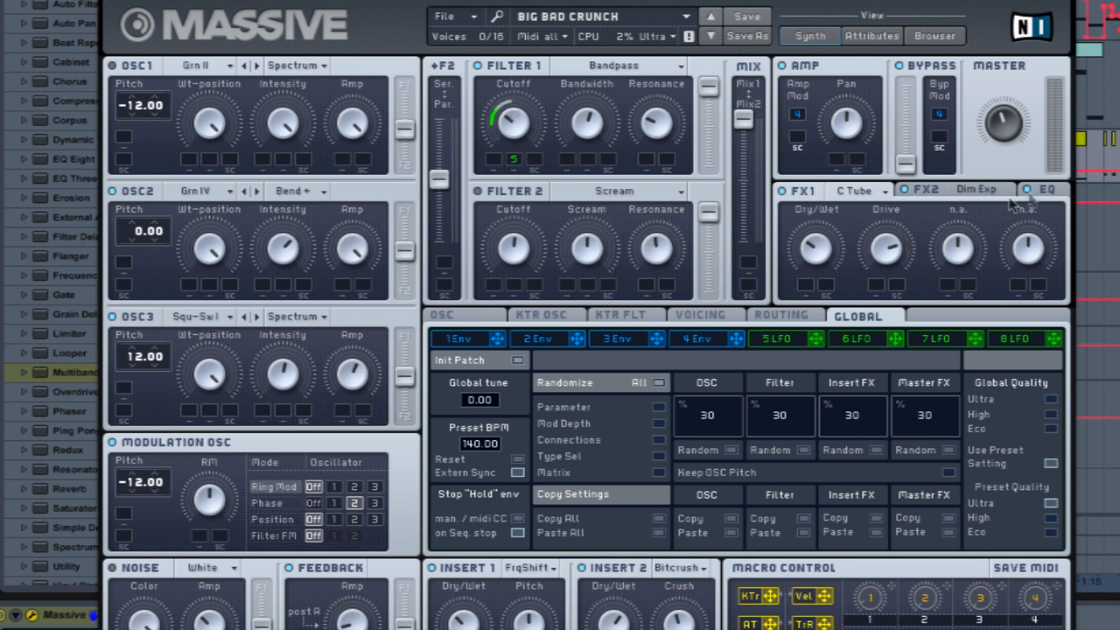
click(1043, 190)
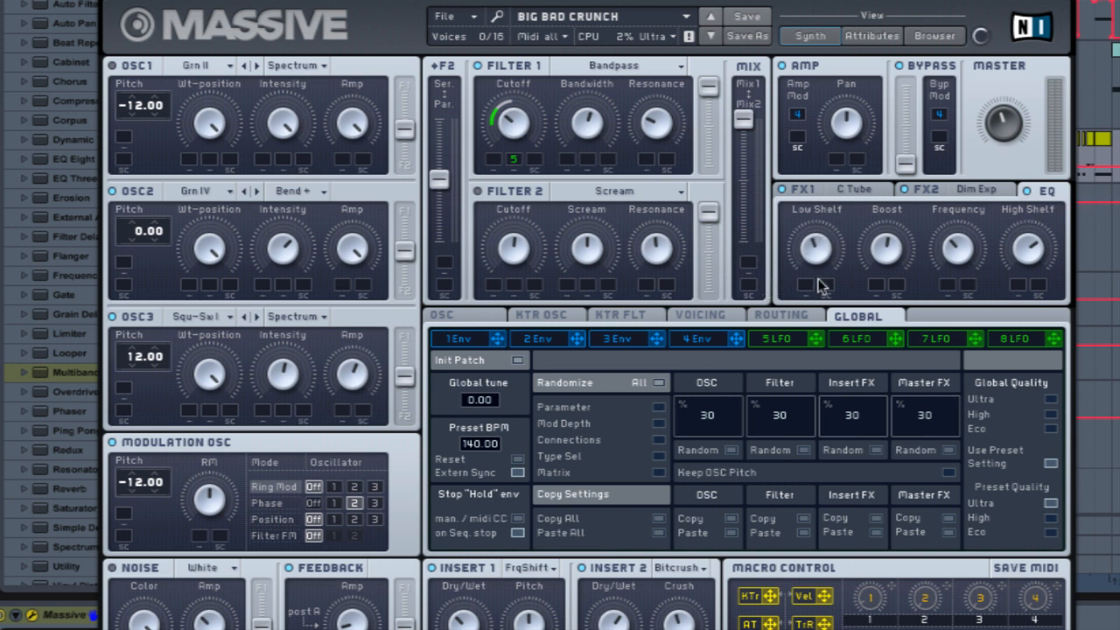
drag(516, 122, 510, 77)
Show the settings of LFO 5, which modulates the Filter 1 cutoff, and close the Massive window
click(792, 340)
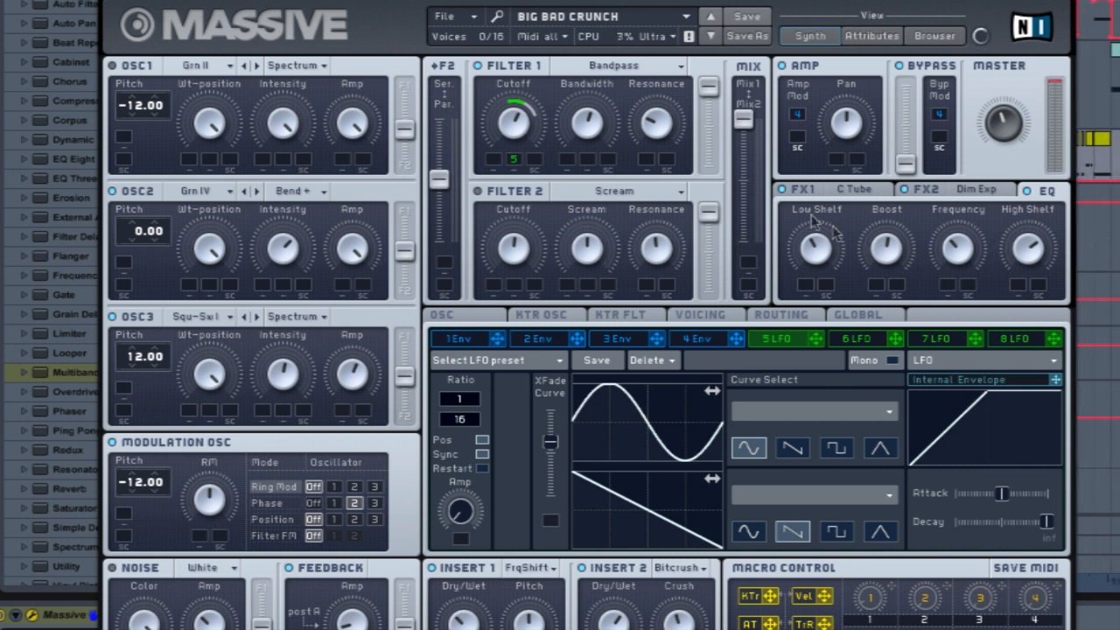
drag(652, 0, 677, 2)
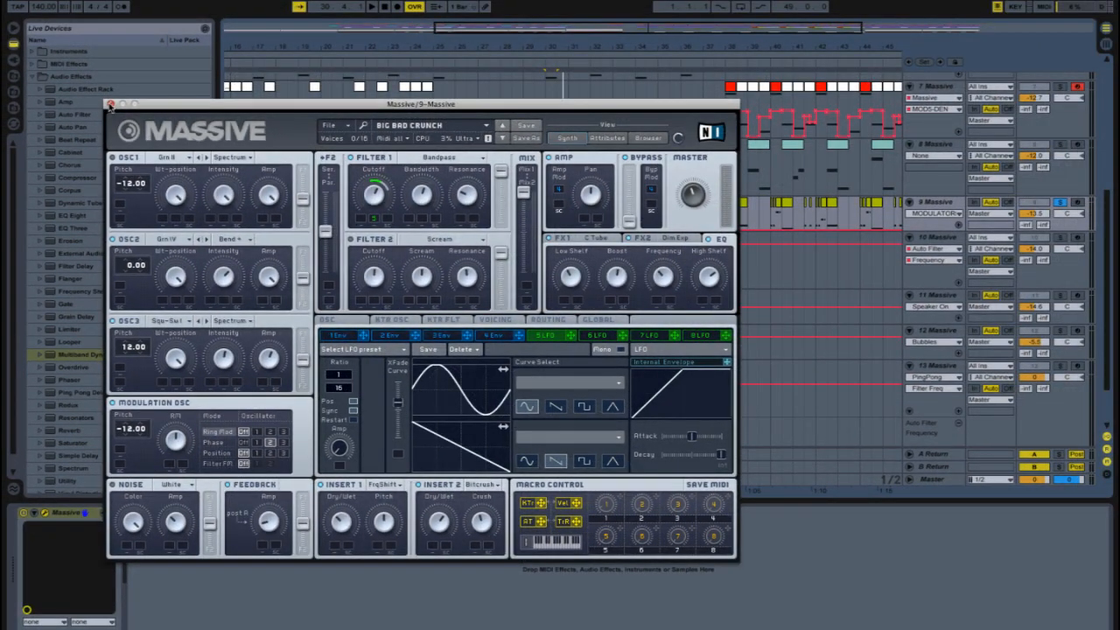
click(108, 103)
Clear track 9's solo, play the arrangement from bar 30, and look over the Massive tracks
scroll(508, 278, up, 3)
scroll(506, 278, up, 5)
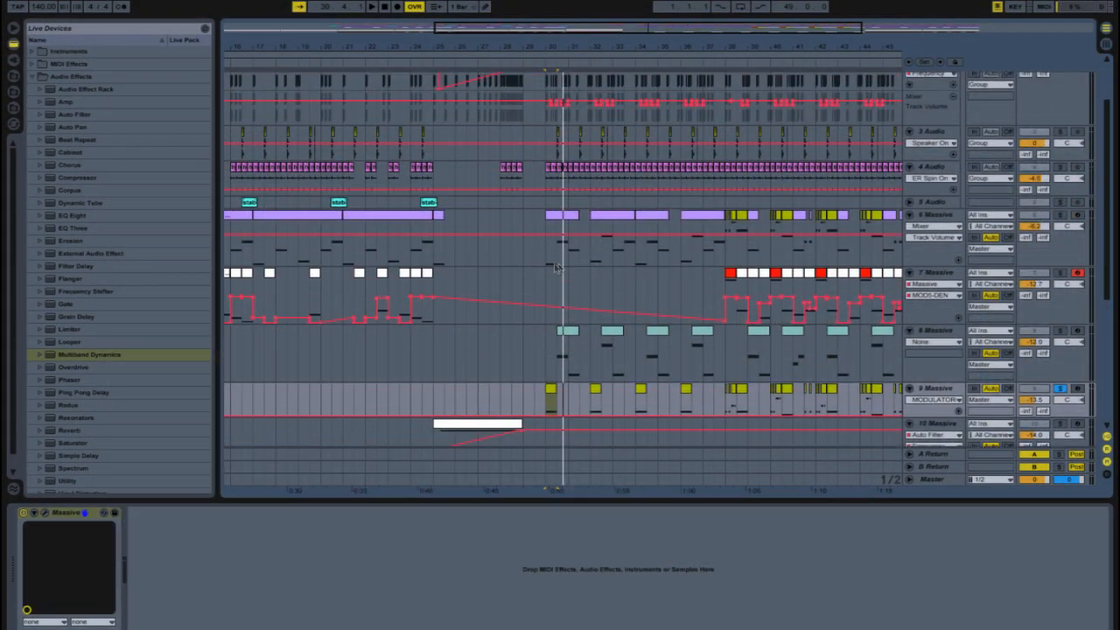
click(547, 260)
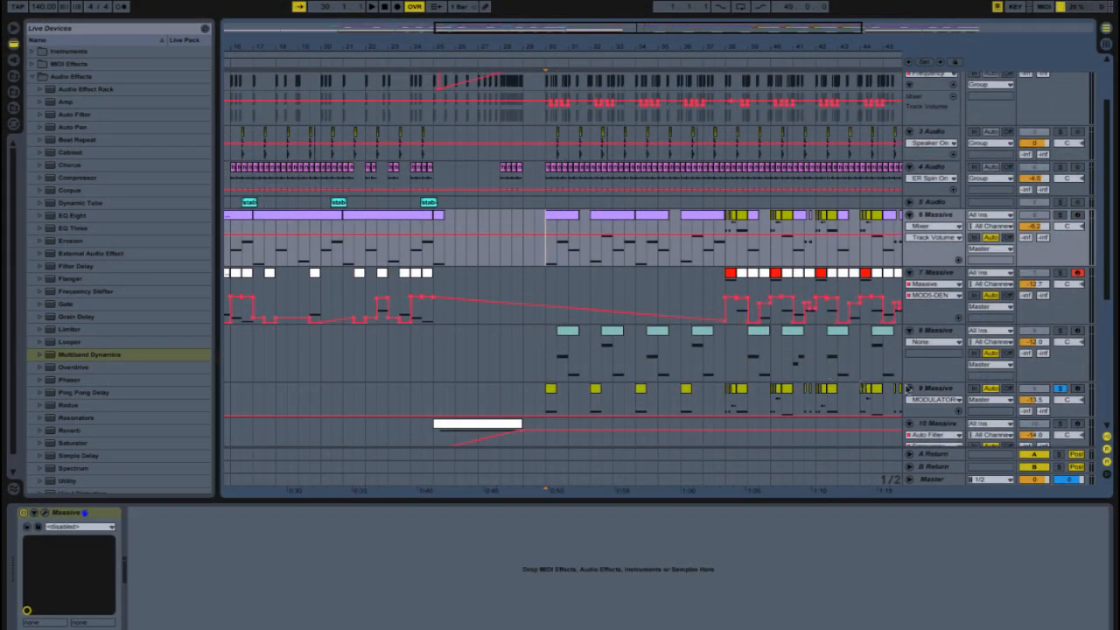
key(space)
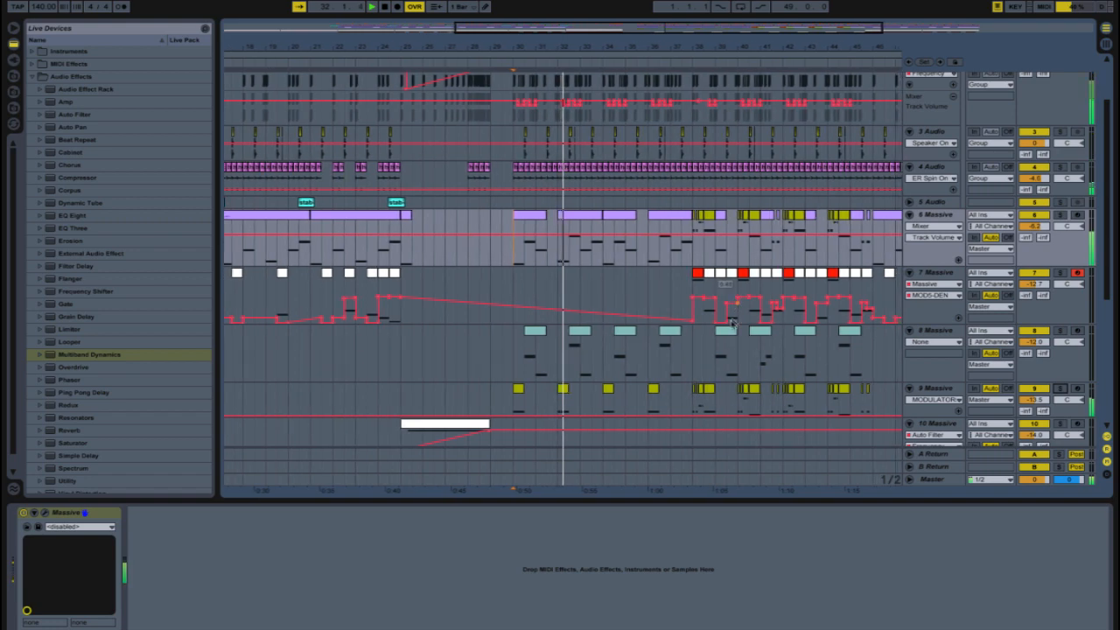
scroll(735, 306, down, 4)
scroll(731, 325, down, 6)
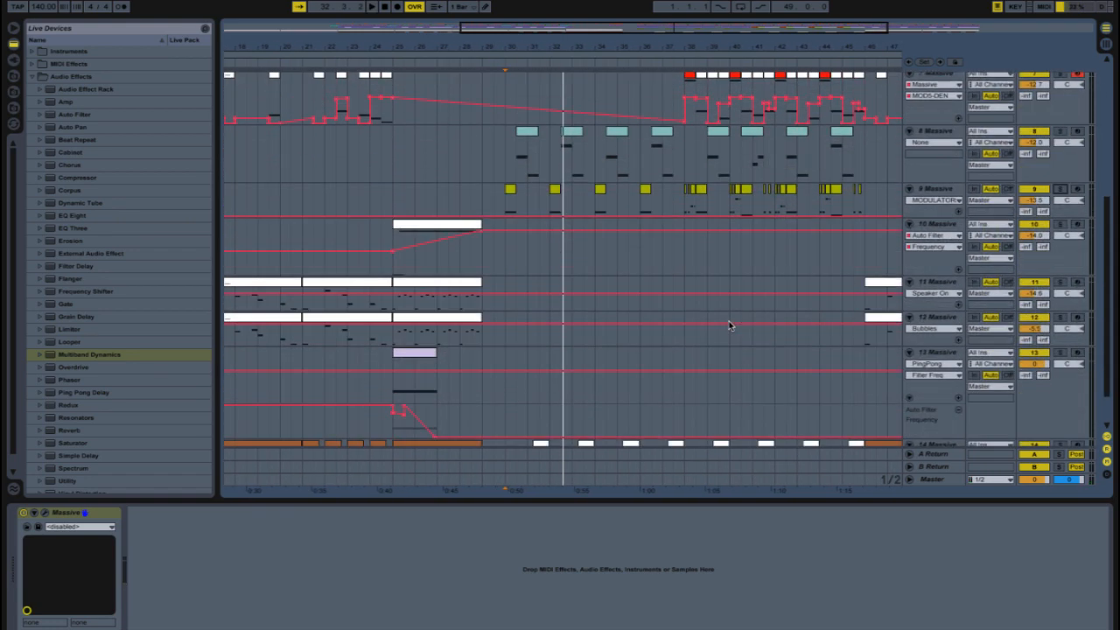
scroll(595, 223, up, 9)
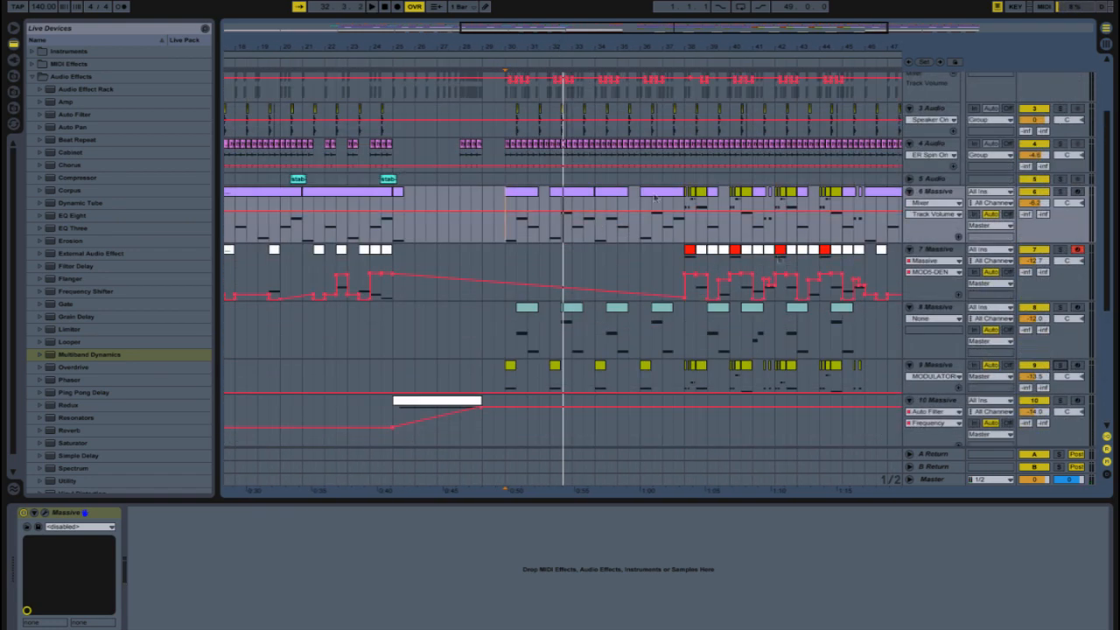
Audition track 7 in solo from its red clip at bar 38, stop playback and clear the solo
click(681, 283)
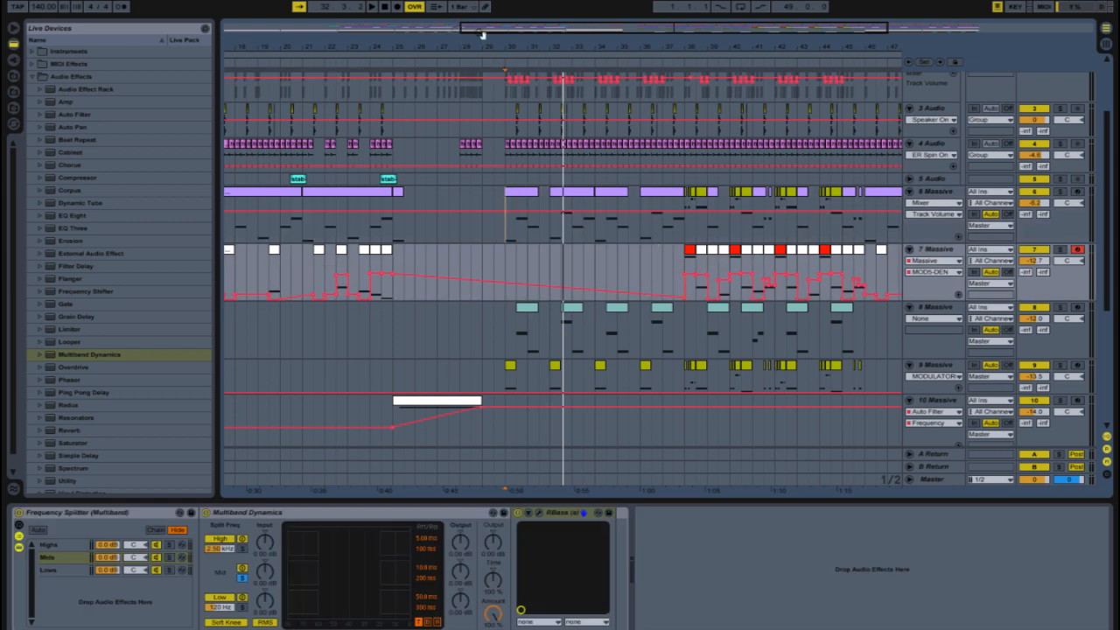
drag(482, 32, 654, 32)
click(418, 262)
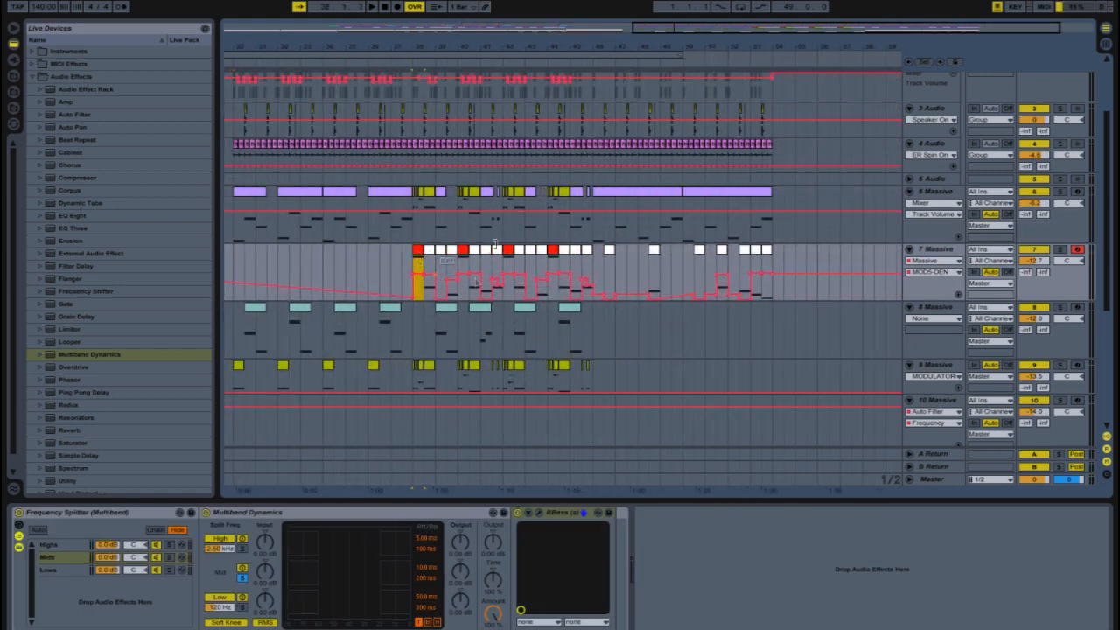
click(1058, 249)
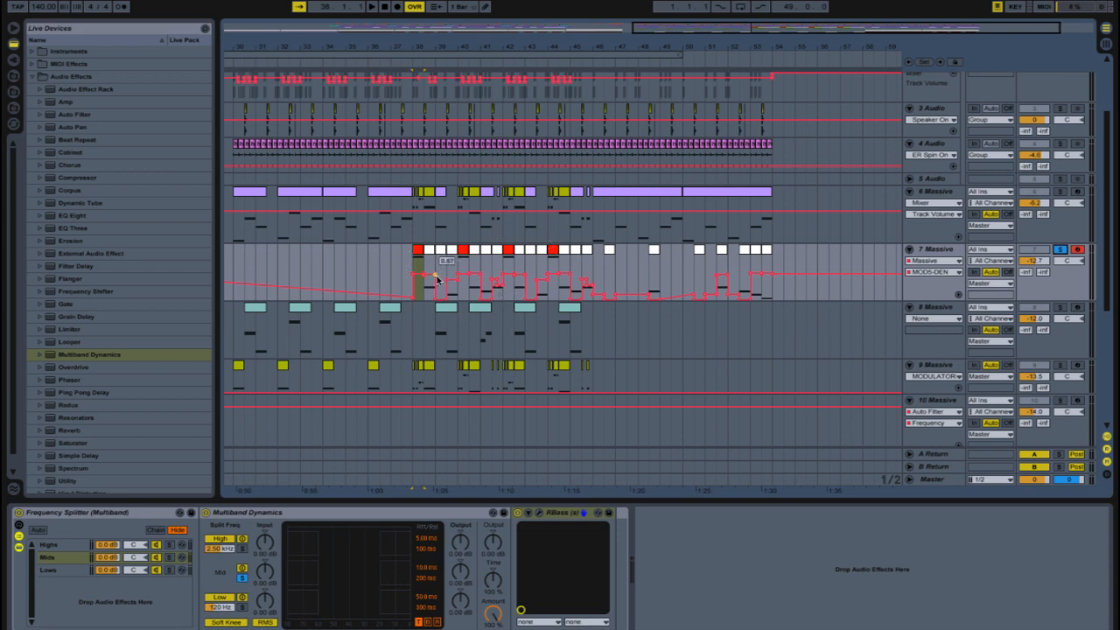
key(space)
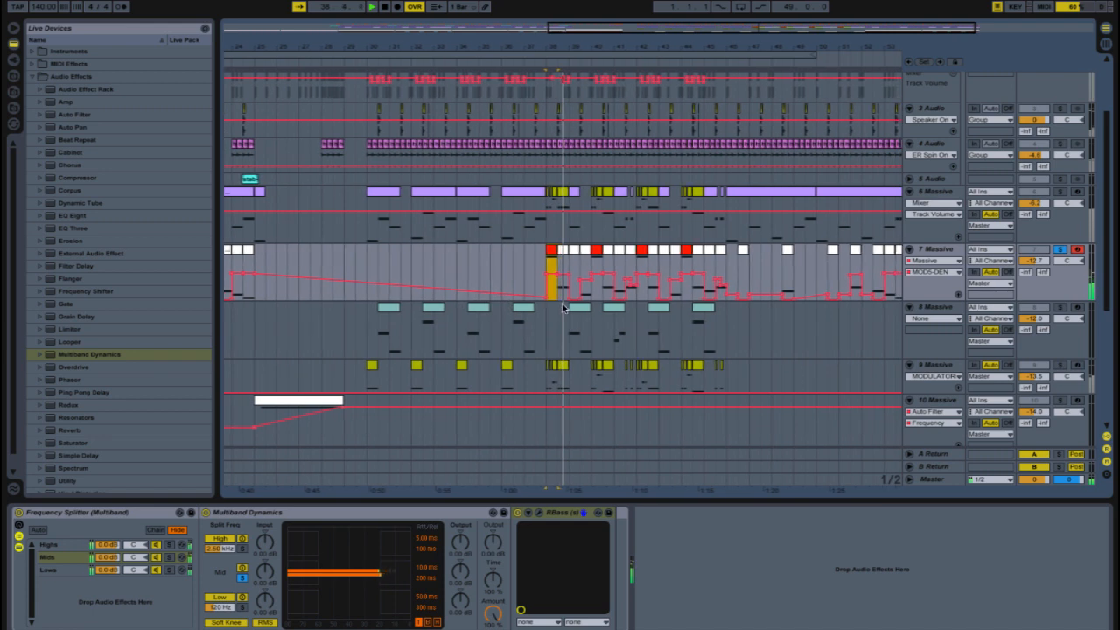
key(space)
scroll(592, 299, down, 3)
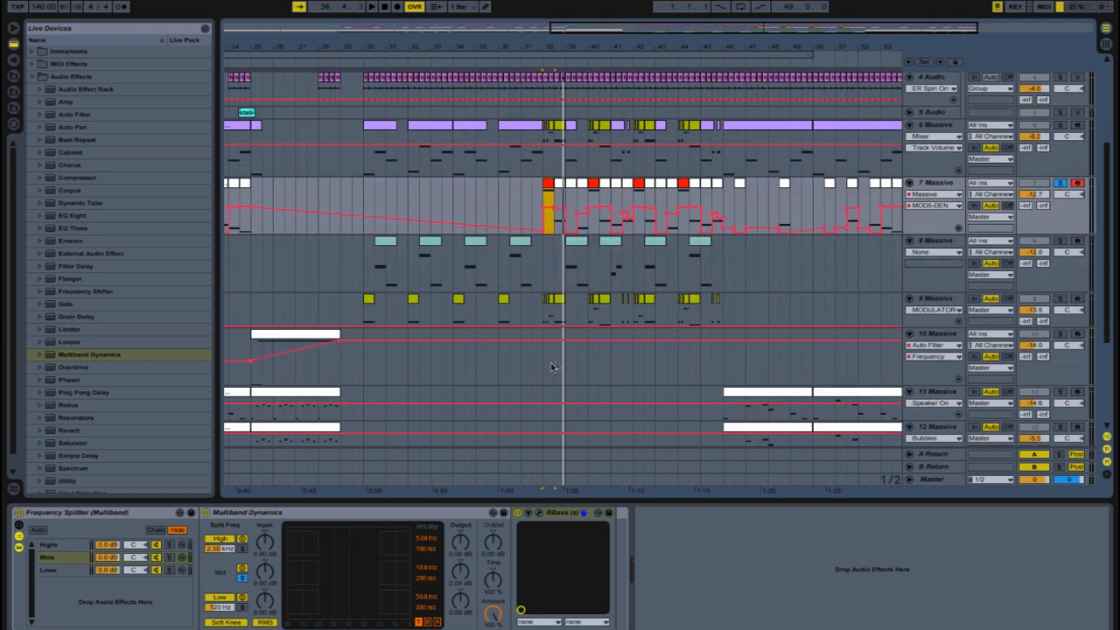
click(1058, 183)
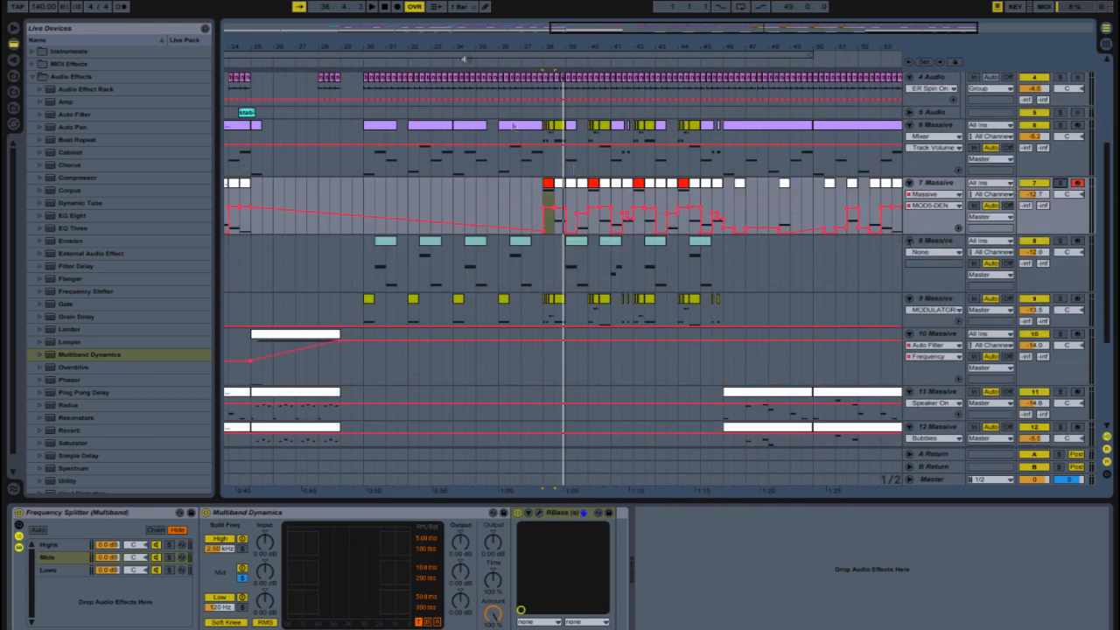
Mark the closing section from bar 46 on tracks 9 and 10, and show the devices of tracks 13 and 14 at bar 54
scroll(533, 256, right, 5)
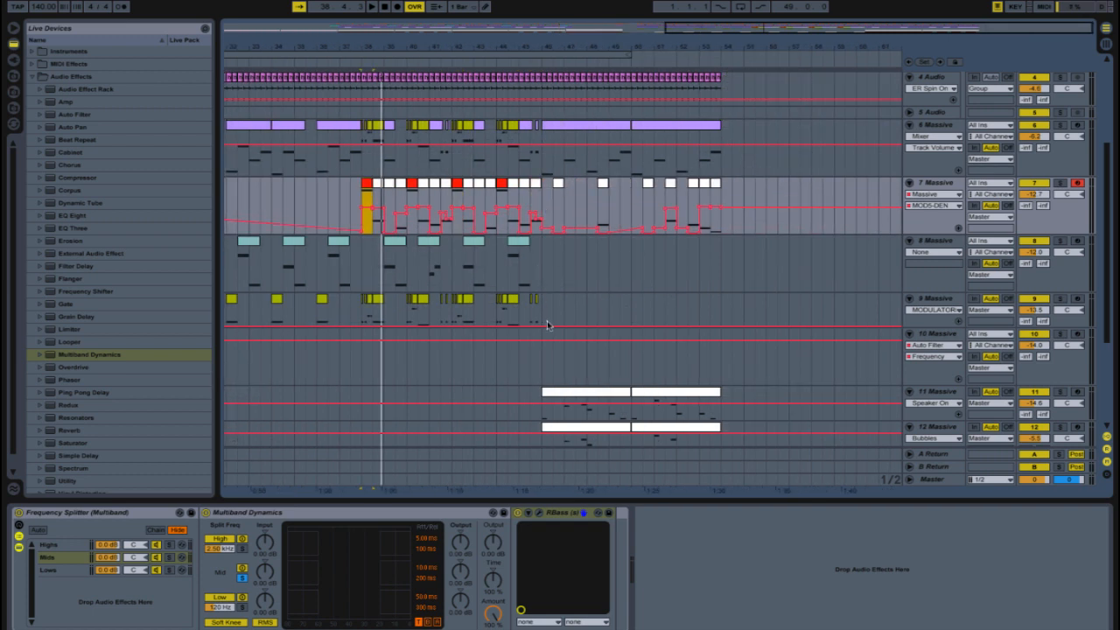
drag(542, 309, 712, 350)
scroll(722, 434, down, 7)
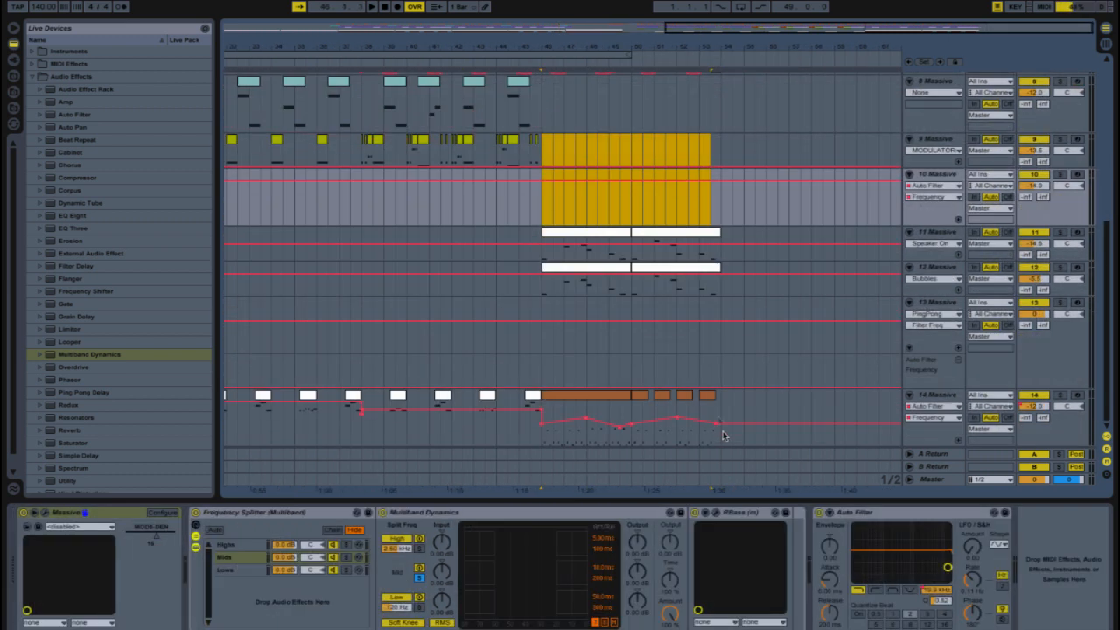
click(719, 367)
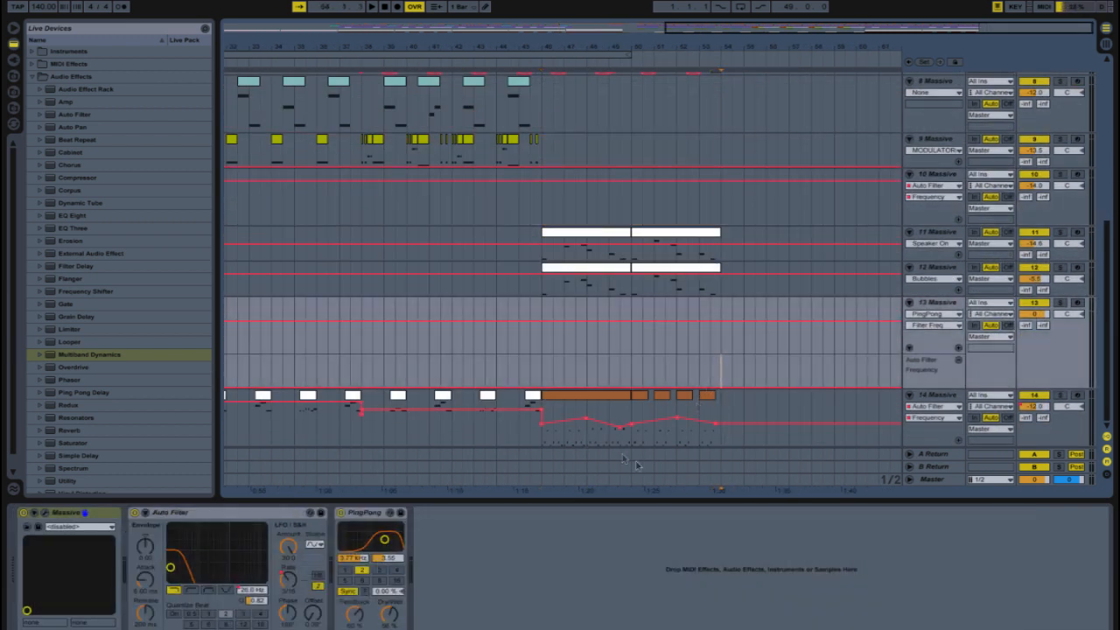
click(722, 445)
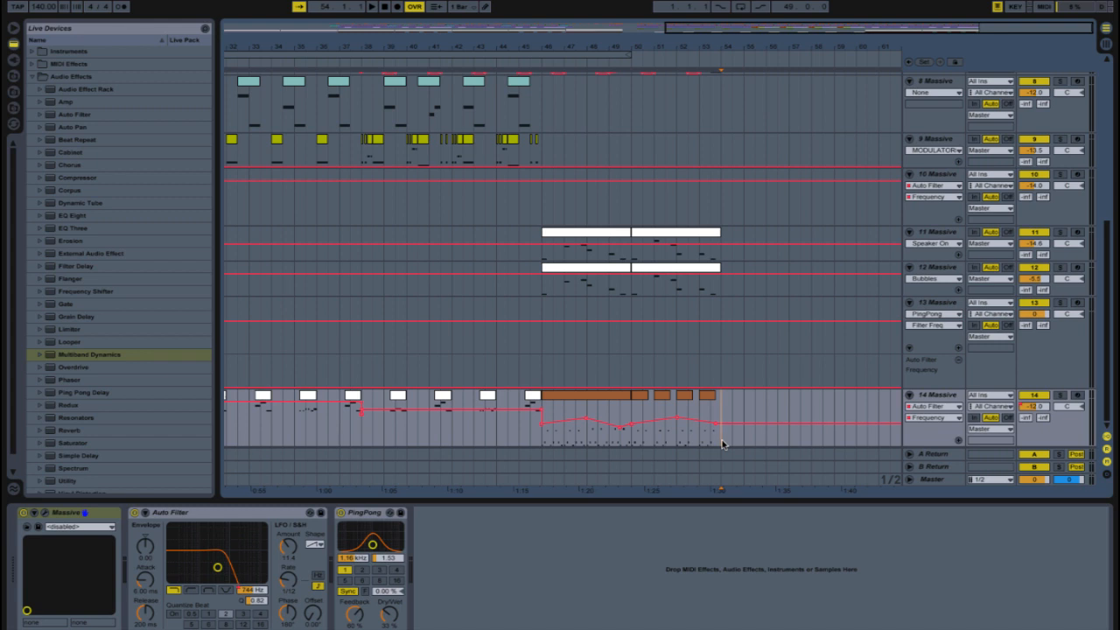
Point out the arrangement's sections on track 13's automation lane by marking bars 9 to 24, bar 29, bars 31 to 45, and bar 46
drag(776, 34, 776, 45)
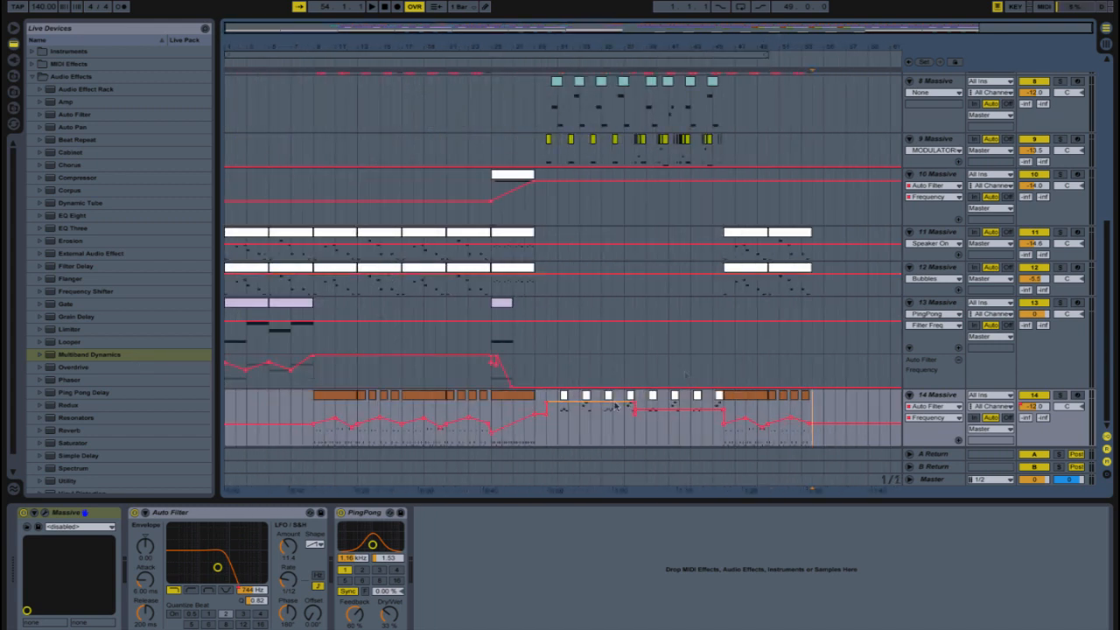
mouse_move(315, 360)
drag(313, 377, 485, 394)
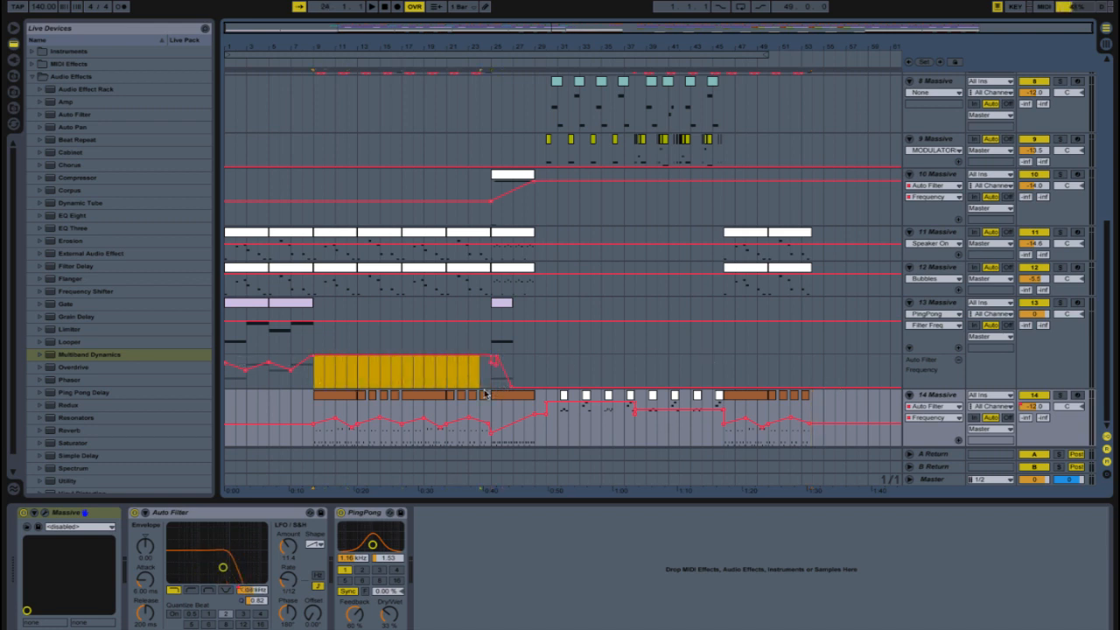
click(534, 381)
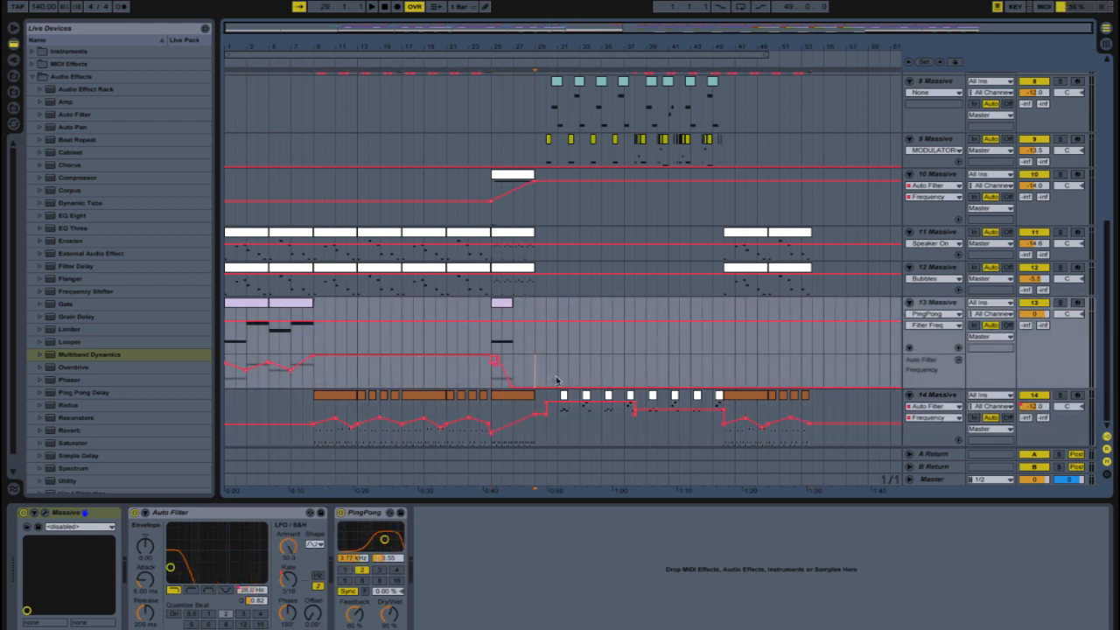
drag(557, 380, 714, 378)
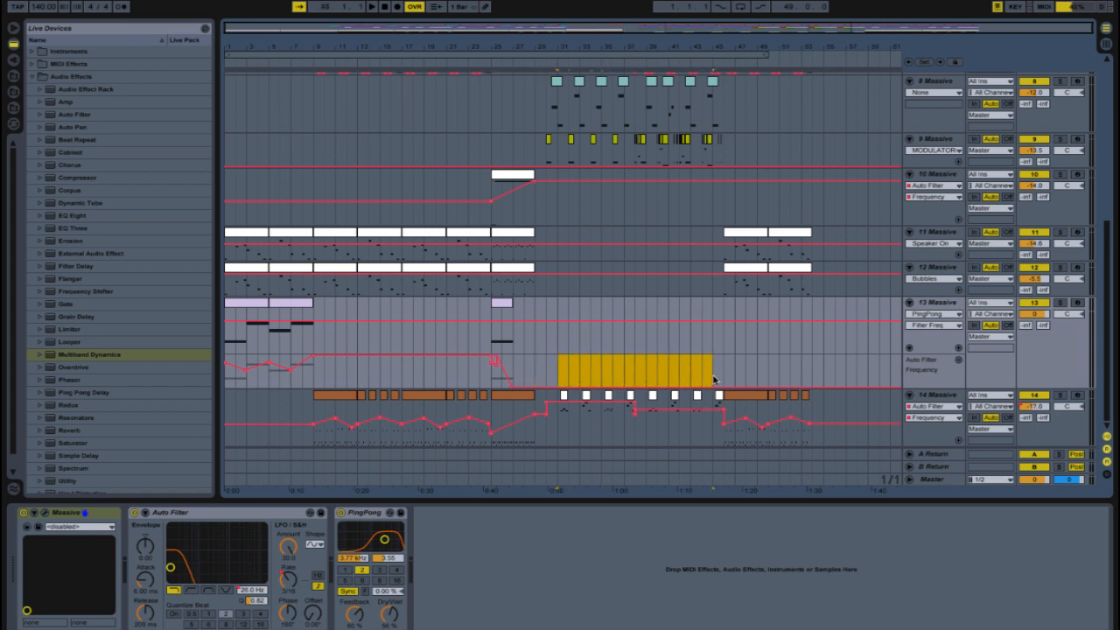
click(724, 381)
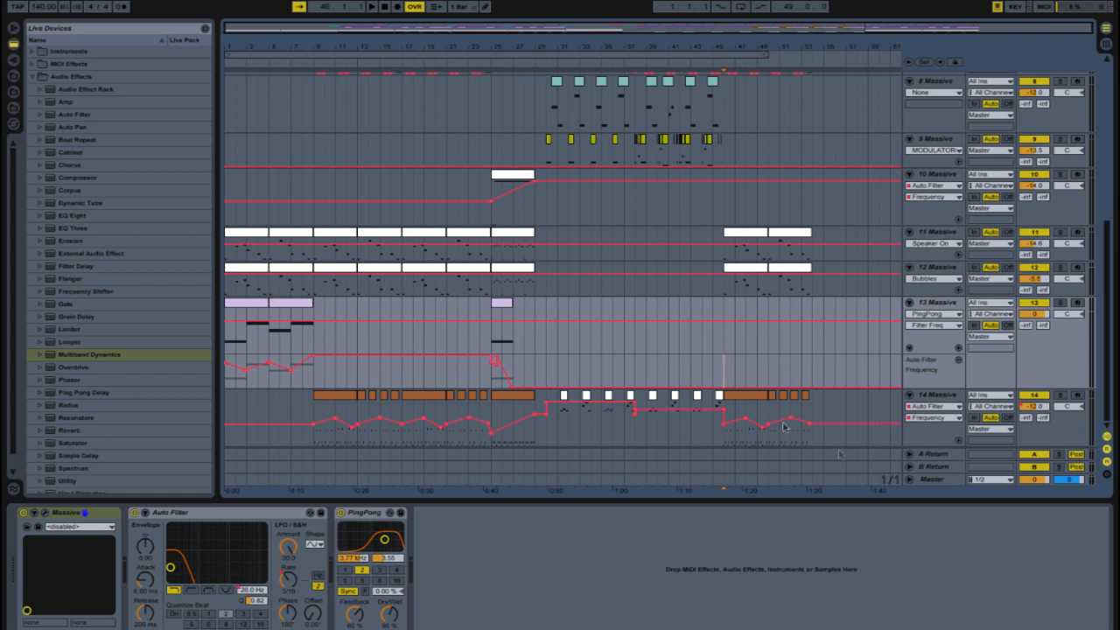
Show the Master track's effects and examine its Compressor and Limiter settings
click(935, 480)
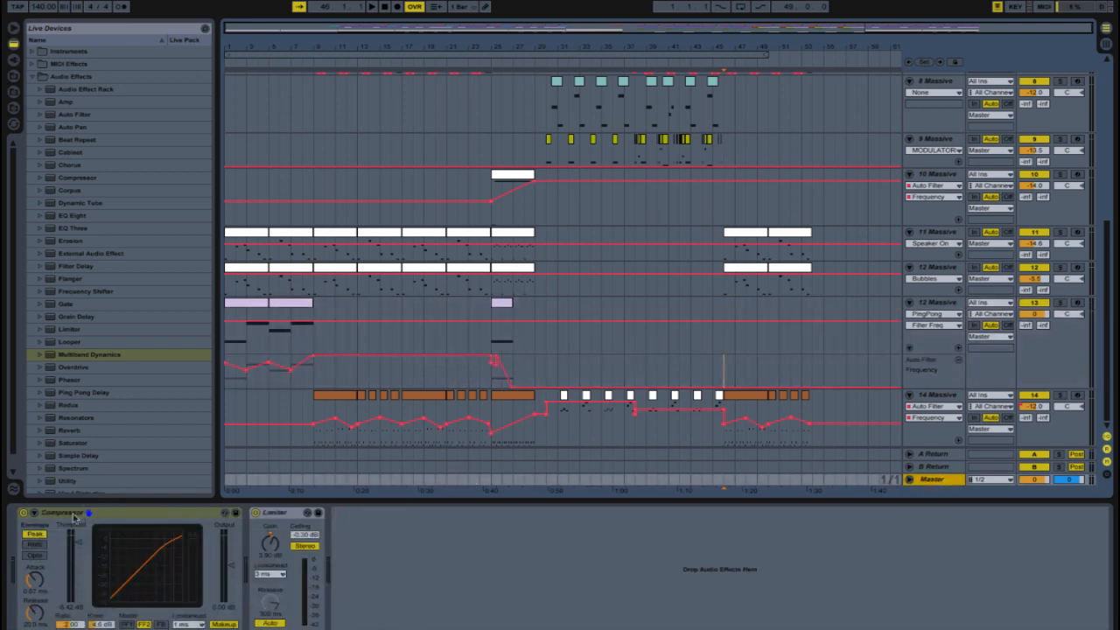
click(122, 514)
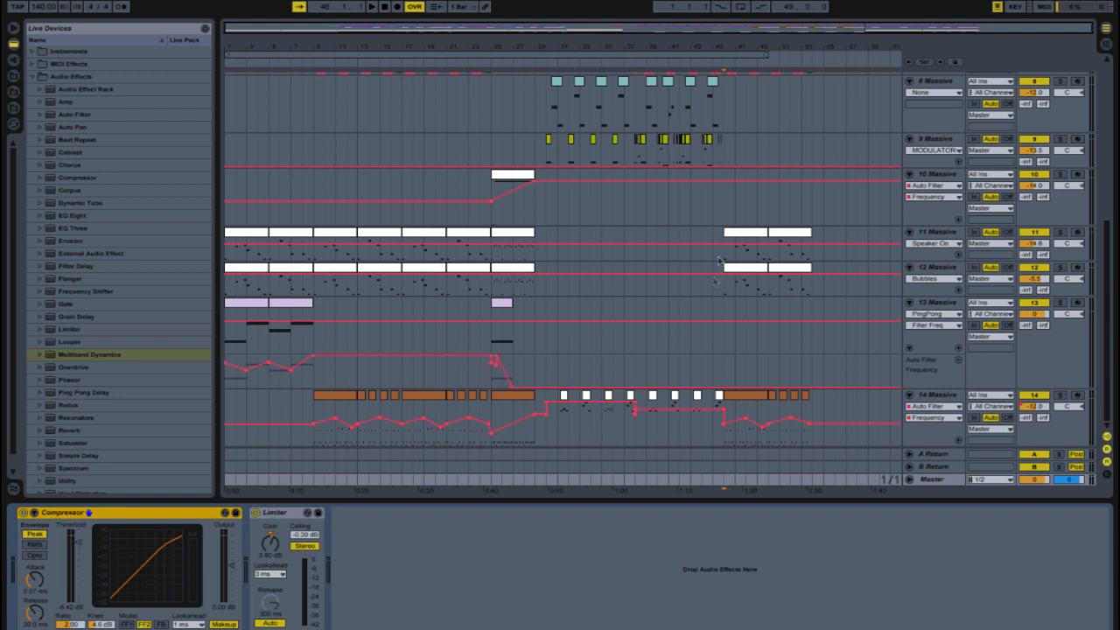
click(277, 518)
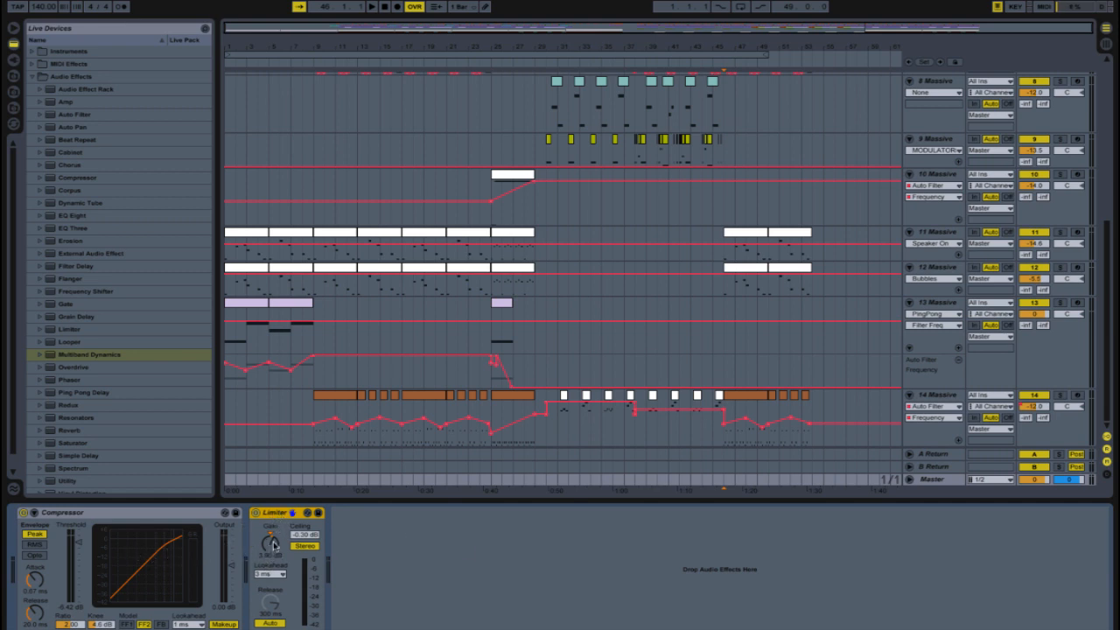
click(137, 517)
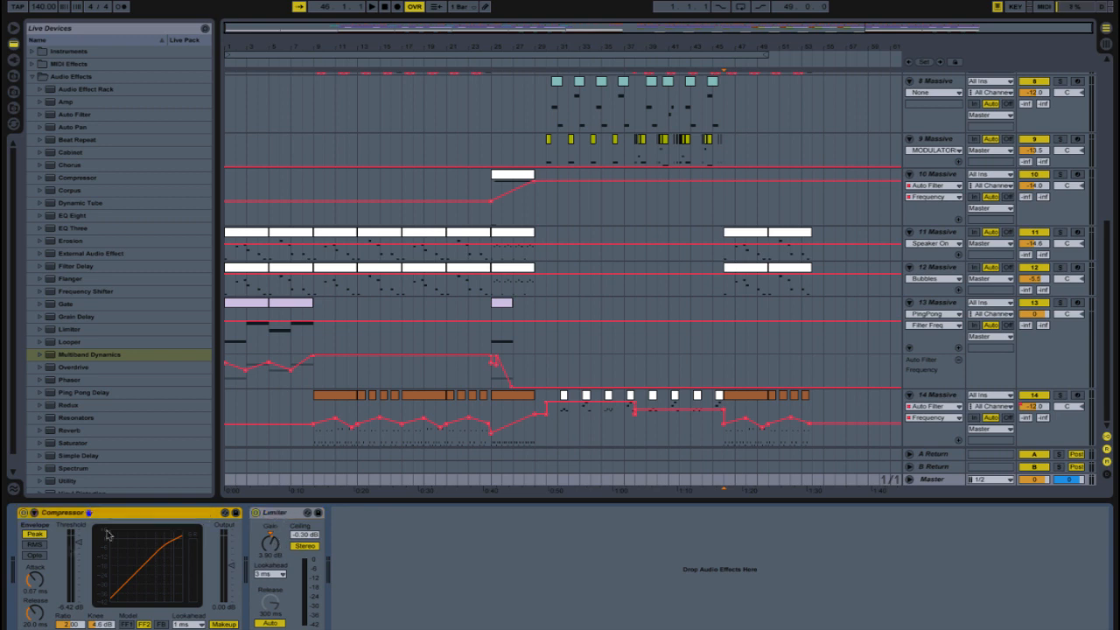
Hide the device view and look over the full arrangement from the drum group to the Massive tracks
scroll(656, 357, up, 5)
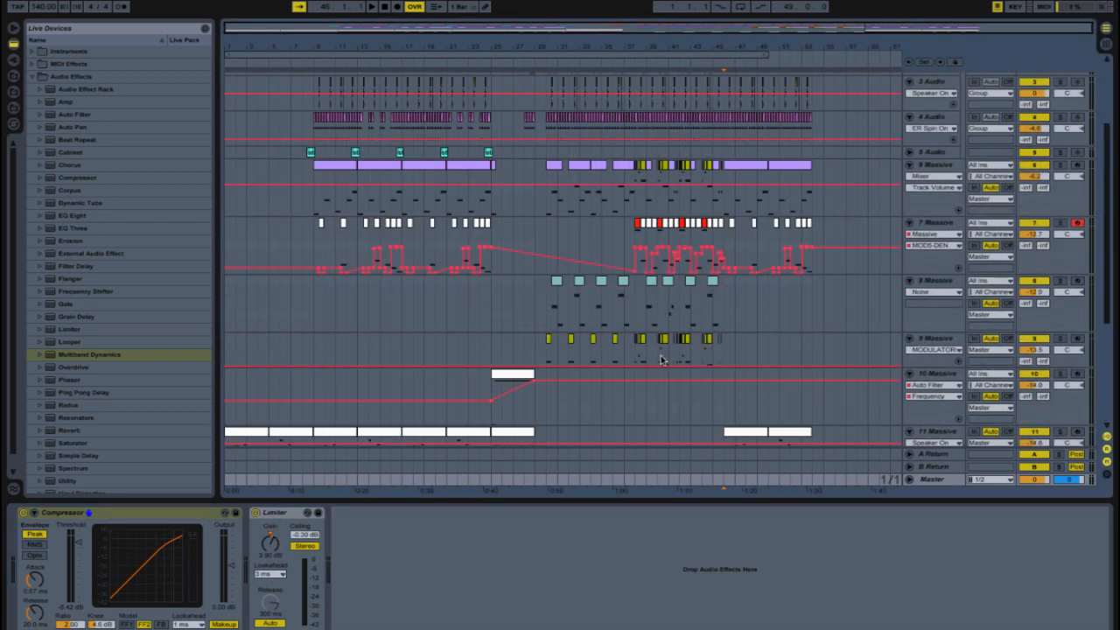
scroll(664, 362, down, 5)
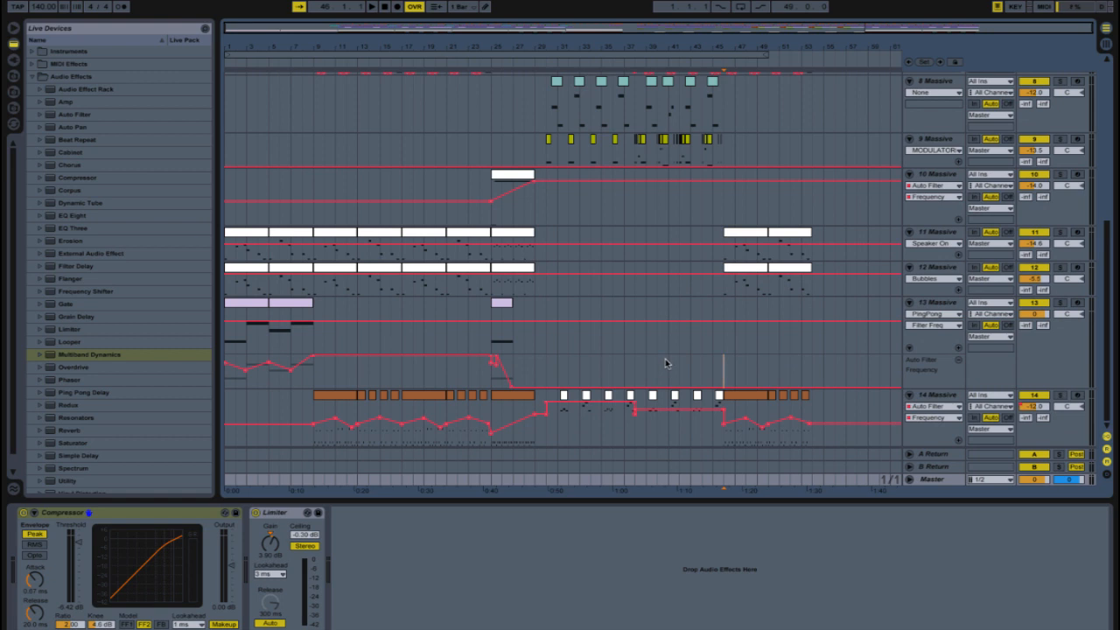
click(1107, 627)
scroll(662, 405, up, 5)
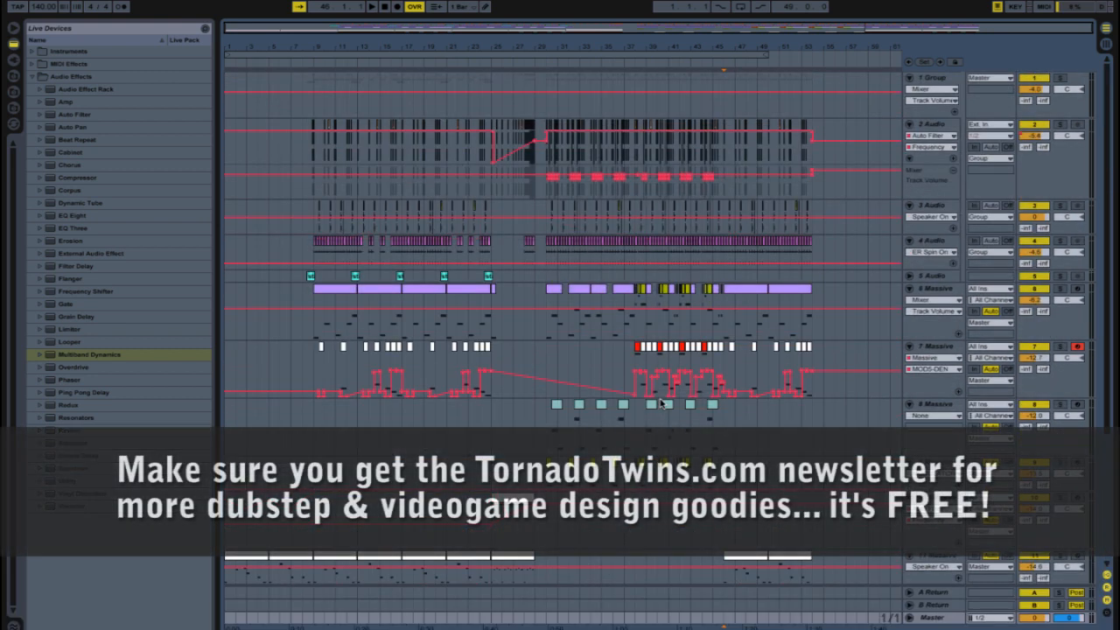
scroll(662, 406, down, 1)
scroll(662, 406, down, 4)
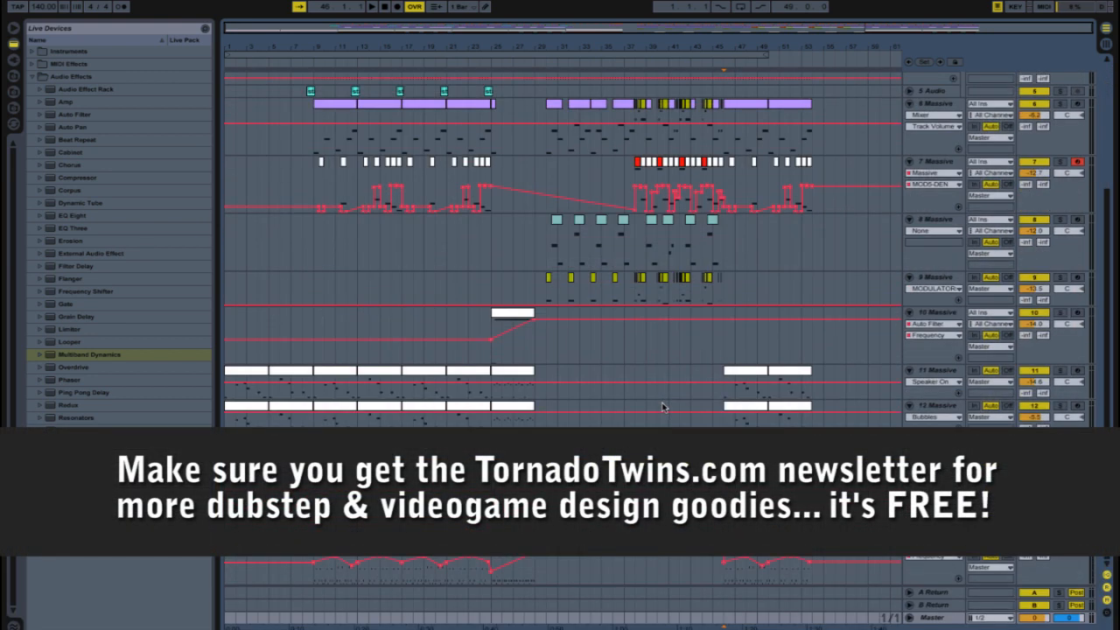